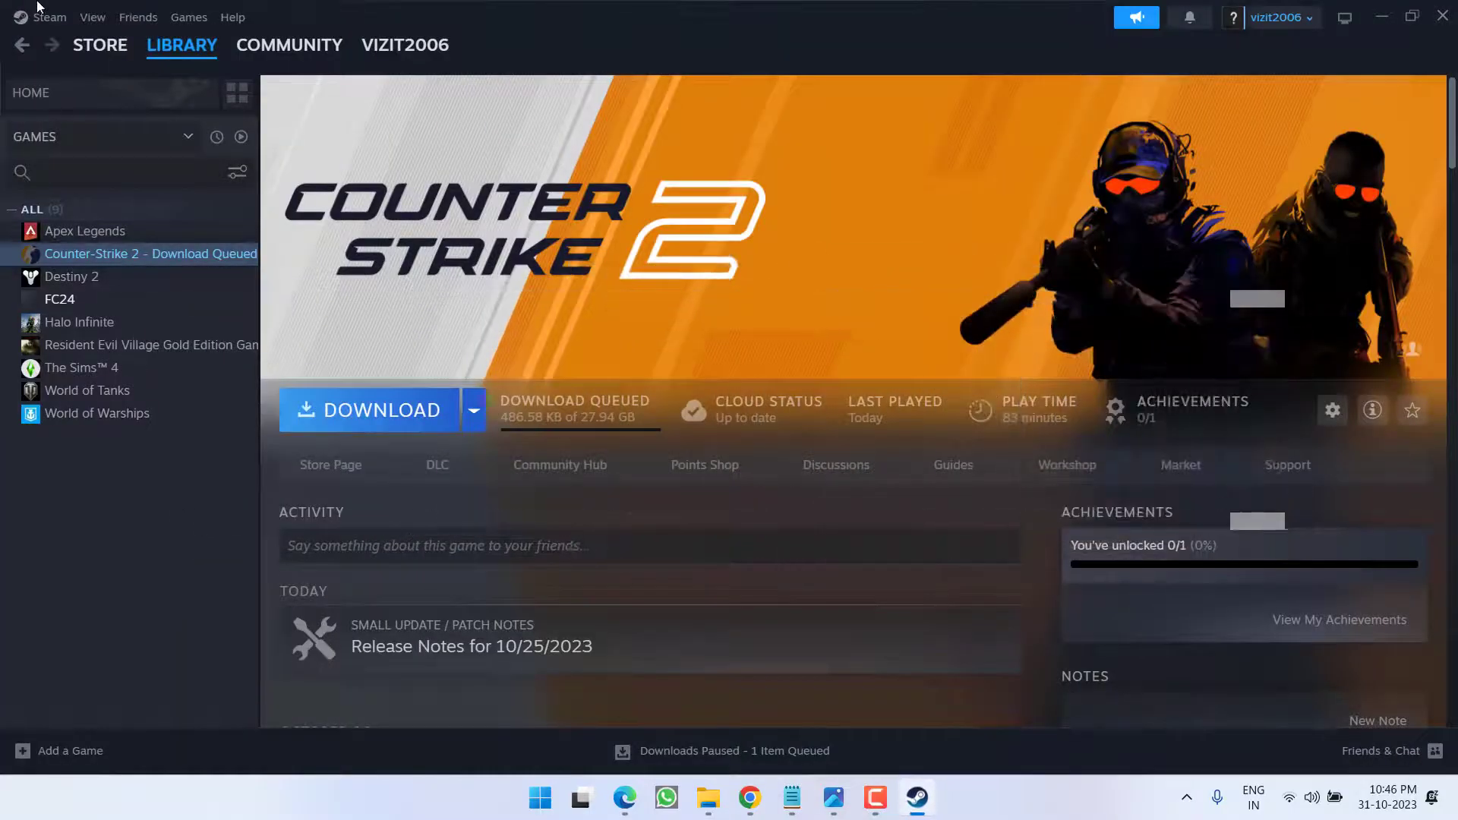
Step: Disable the Steam Overlay while in-game in Steam's In Game settings and close Steam
left_click(47, 17)
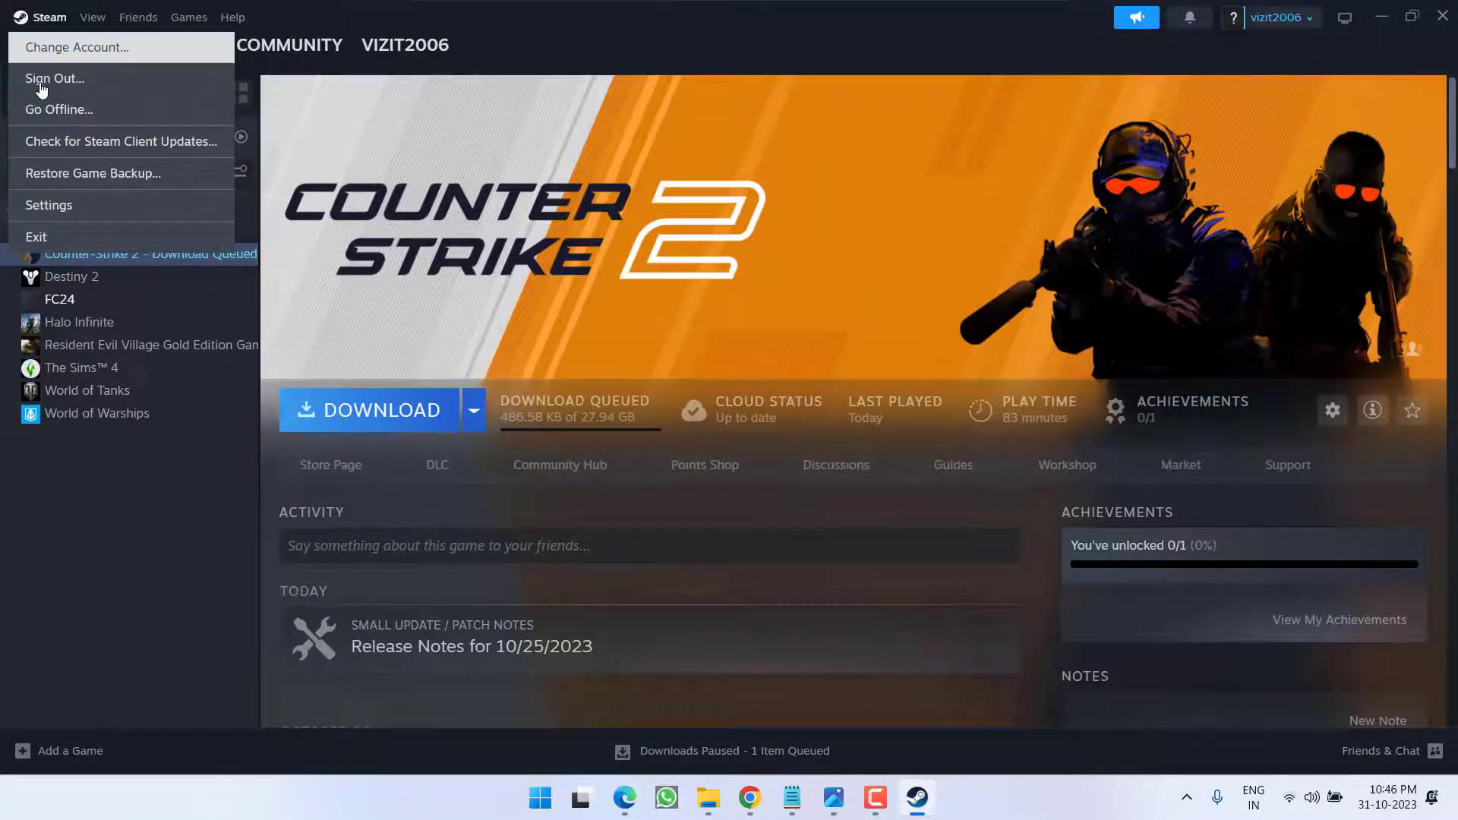
left_click(60, 205)
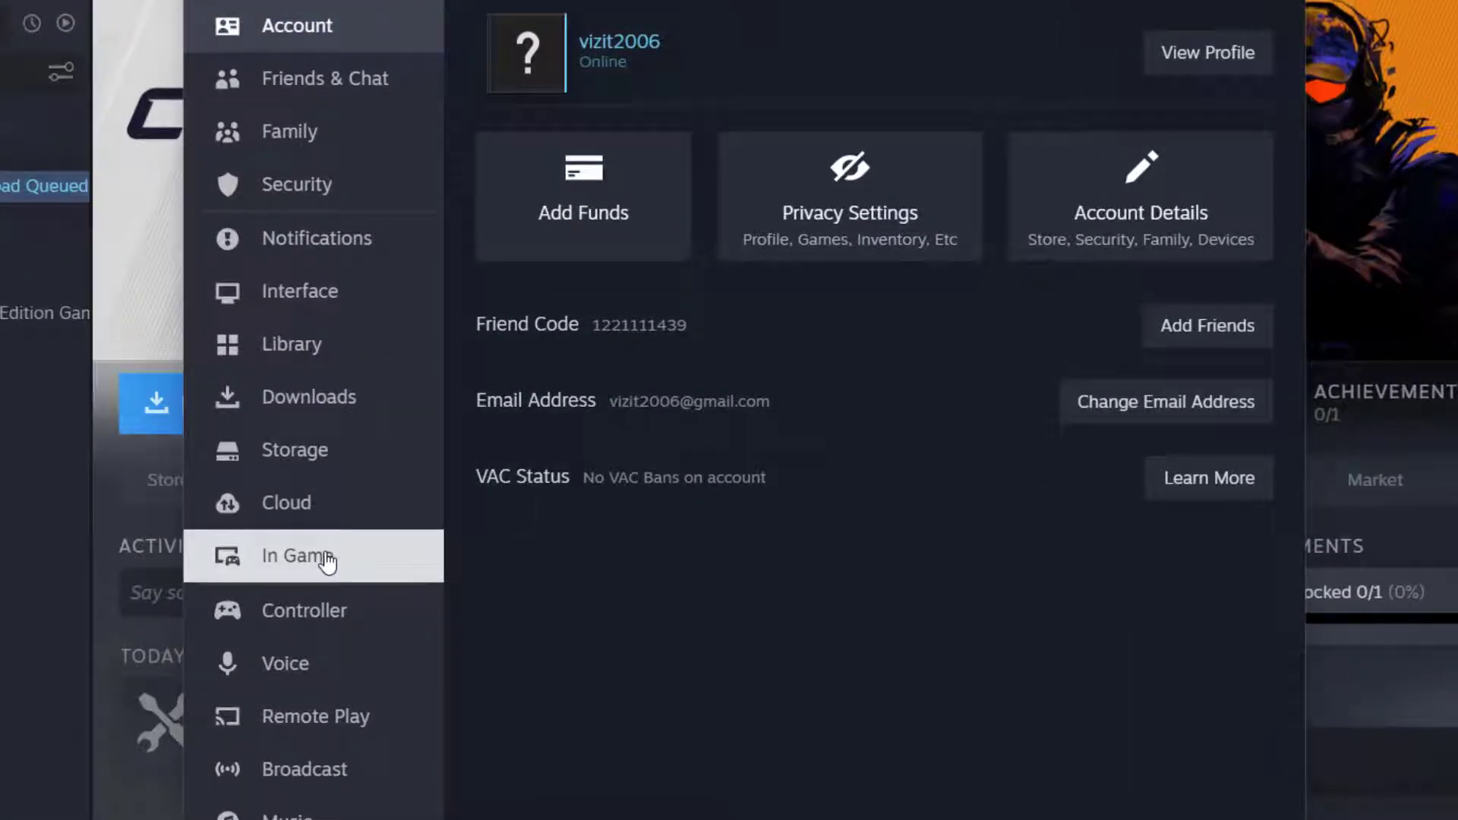
left_click(327, 562)
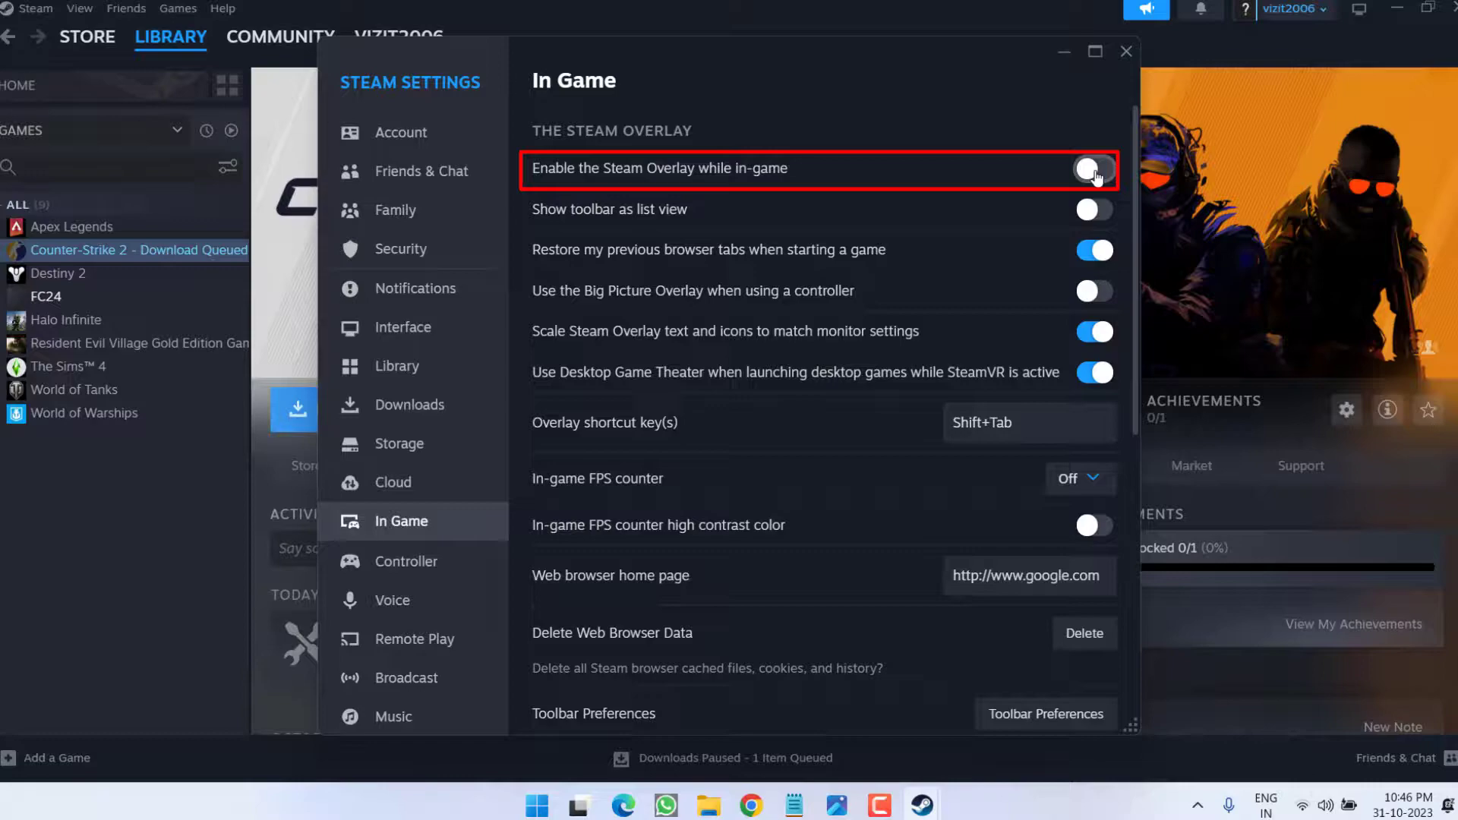
left_click(1116, 59)
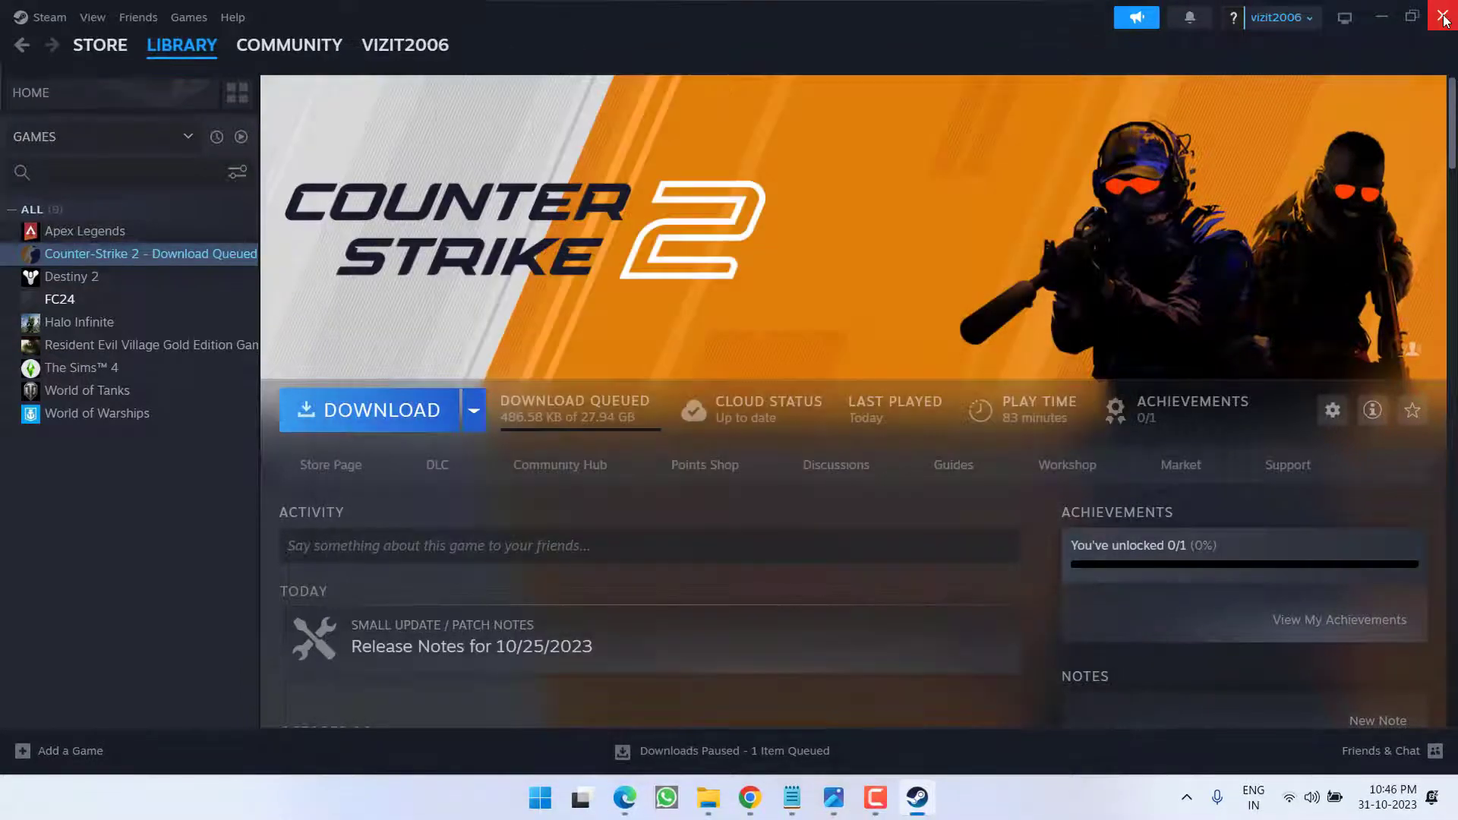
key("alt+F4")
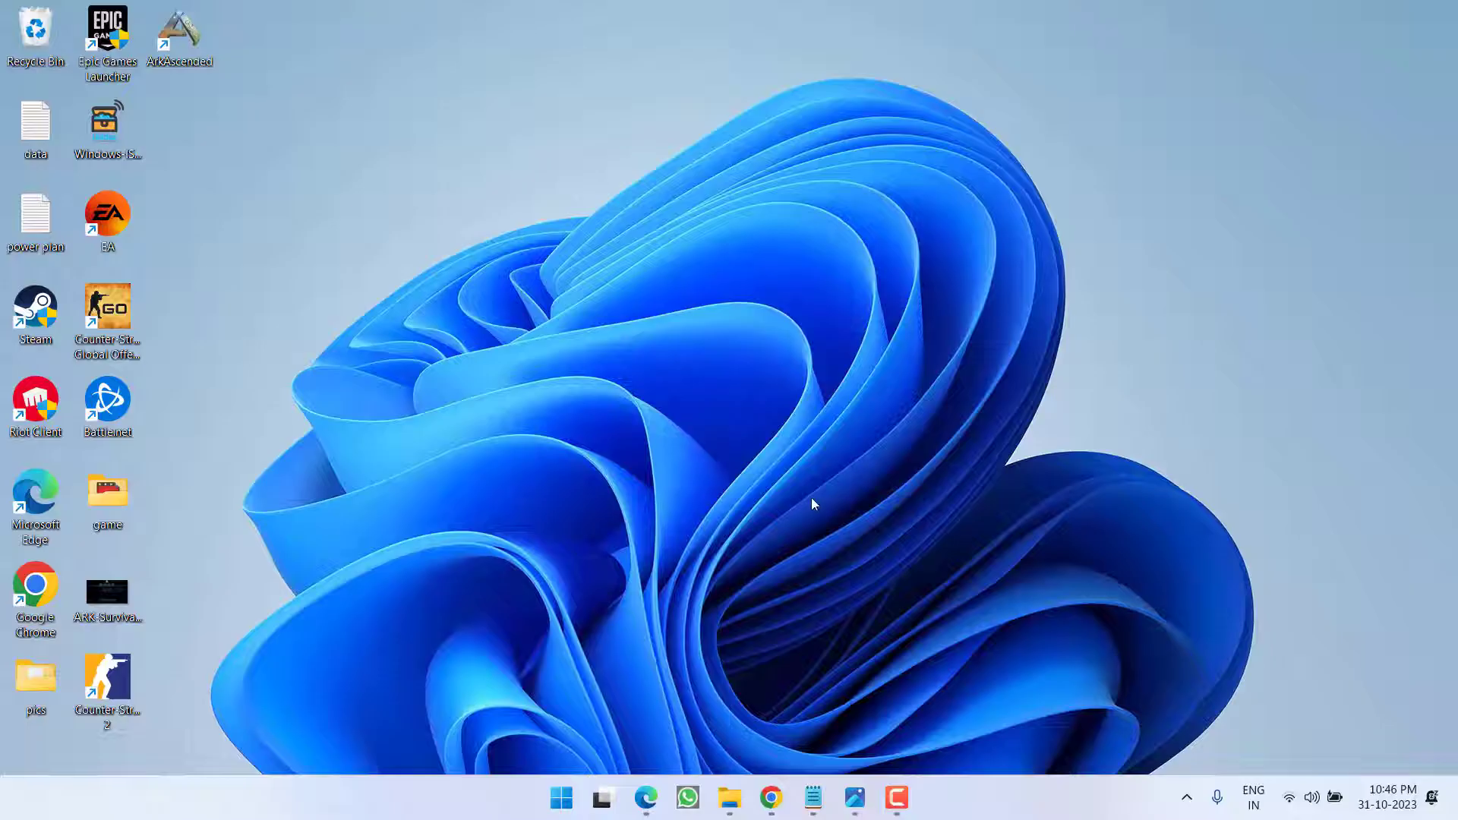
Step: Examine the in-game overlay setting for GeForce Experience in the image nvidia overlay disable.jpg and close the image
left_click(854, 797)
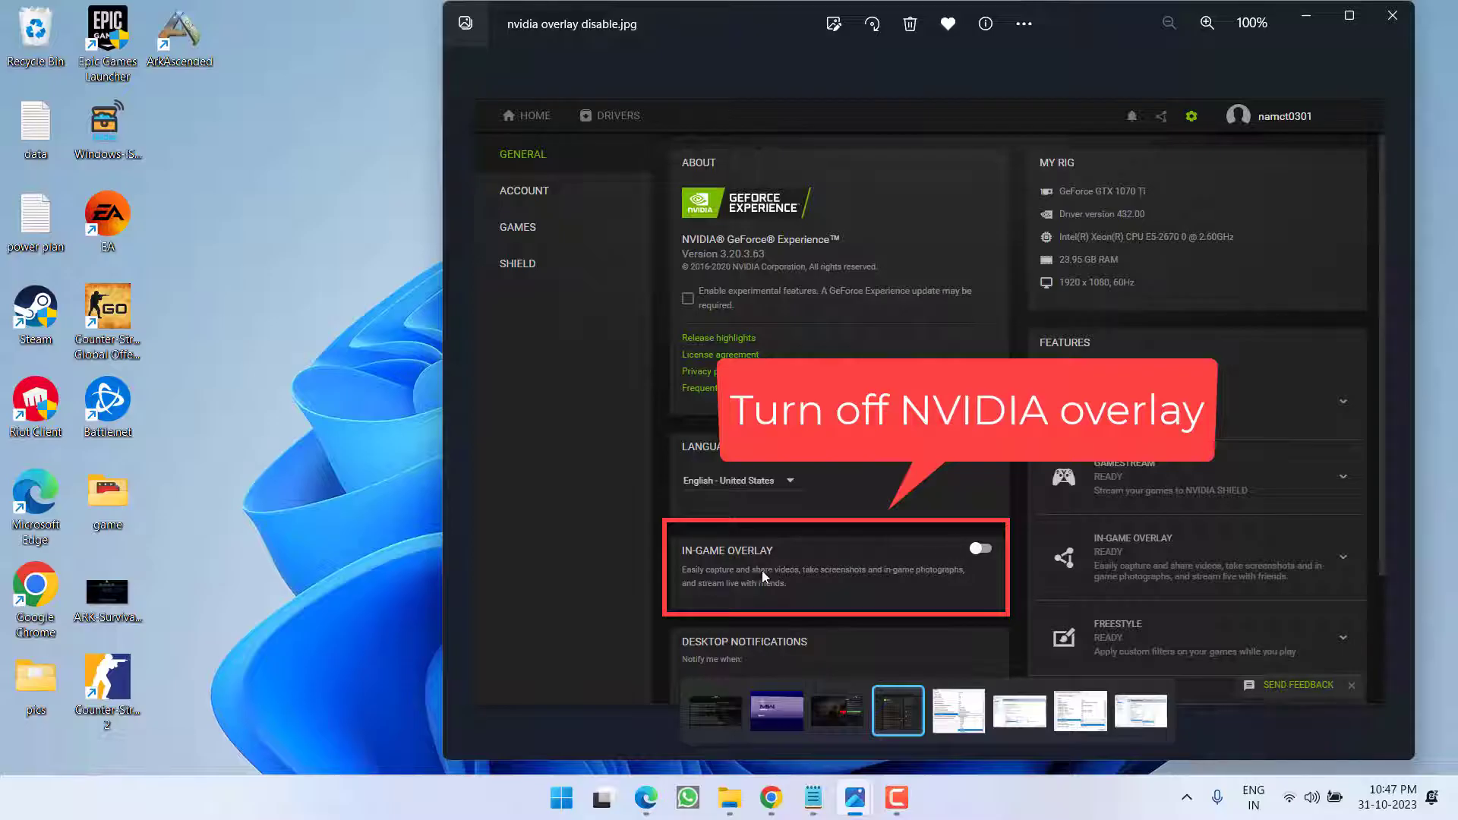
left_click(1391, 16)
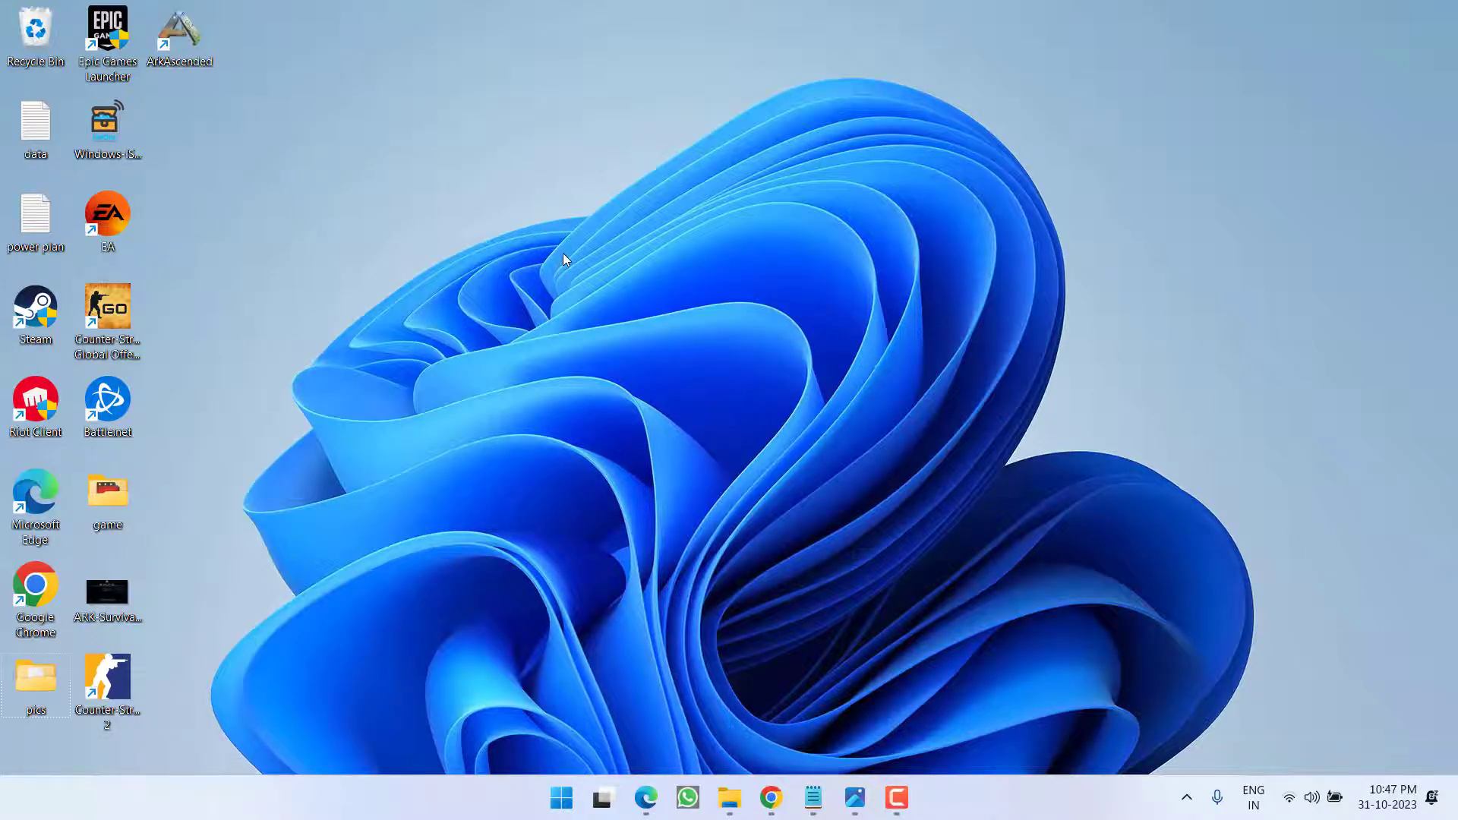
Step: Open the folder C:\Program Files (x86)\Steam\steamapps\common in File Explorer
key("super+e")
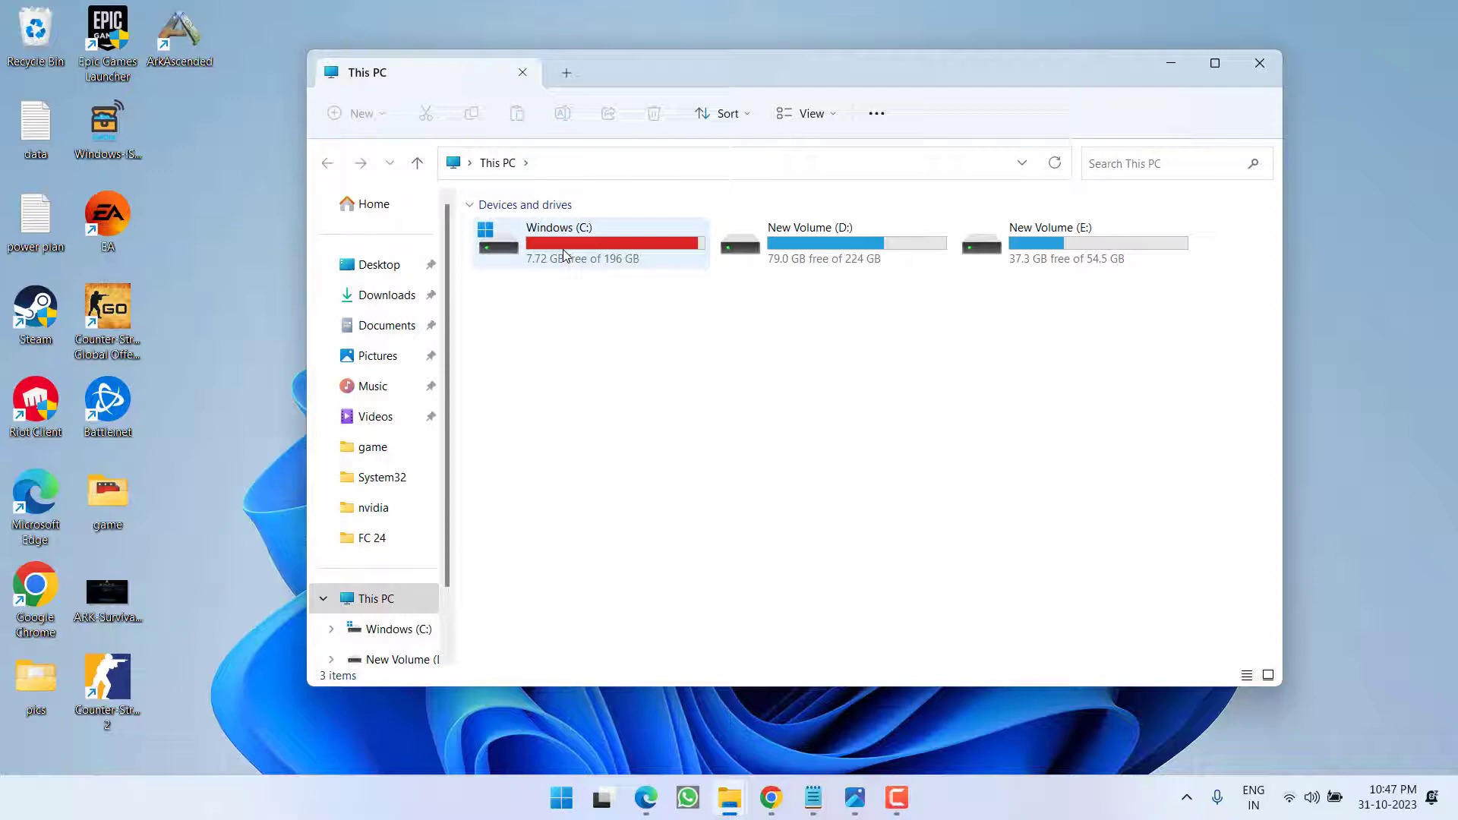
double_click(564, 256)
double_click(524, 389)
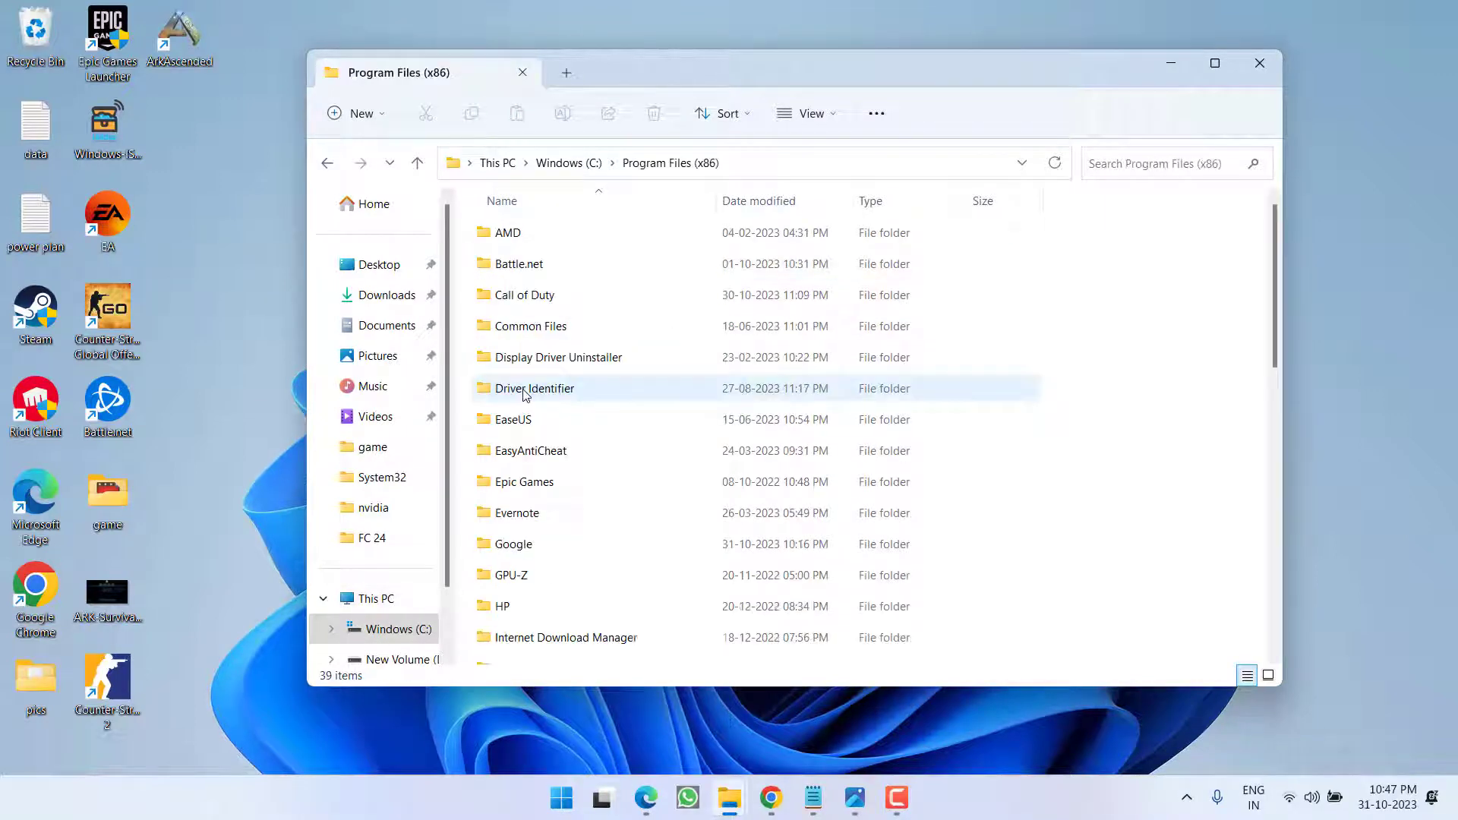
left_click(524, 392)
type("st")
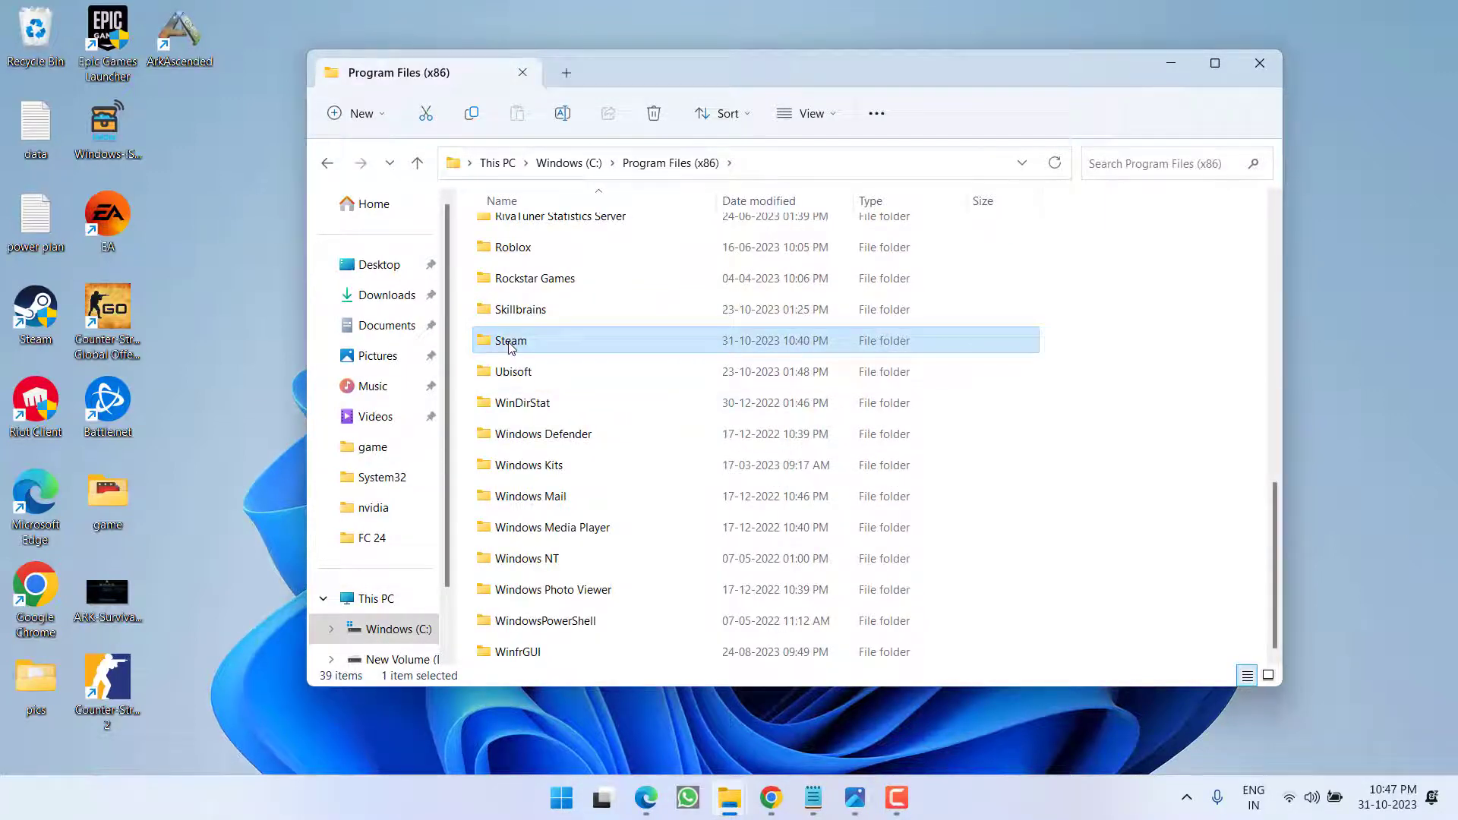
key("Return")
type("s")
double_click(522, 293)
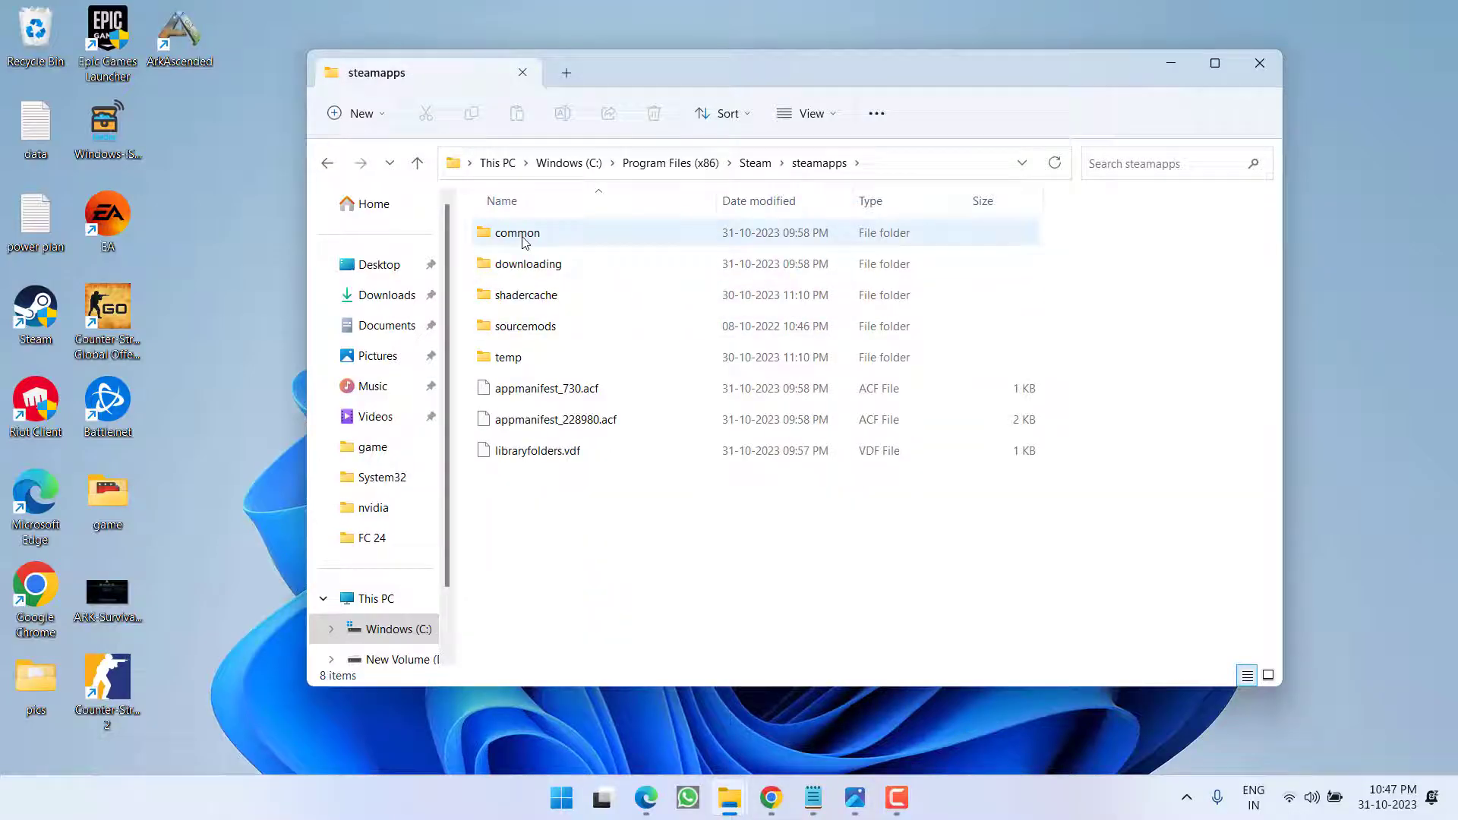
double_click(521, 235)
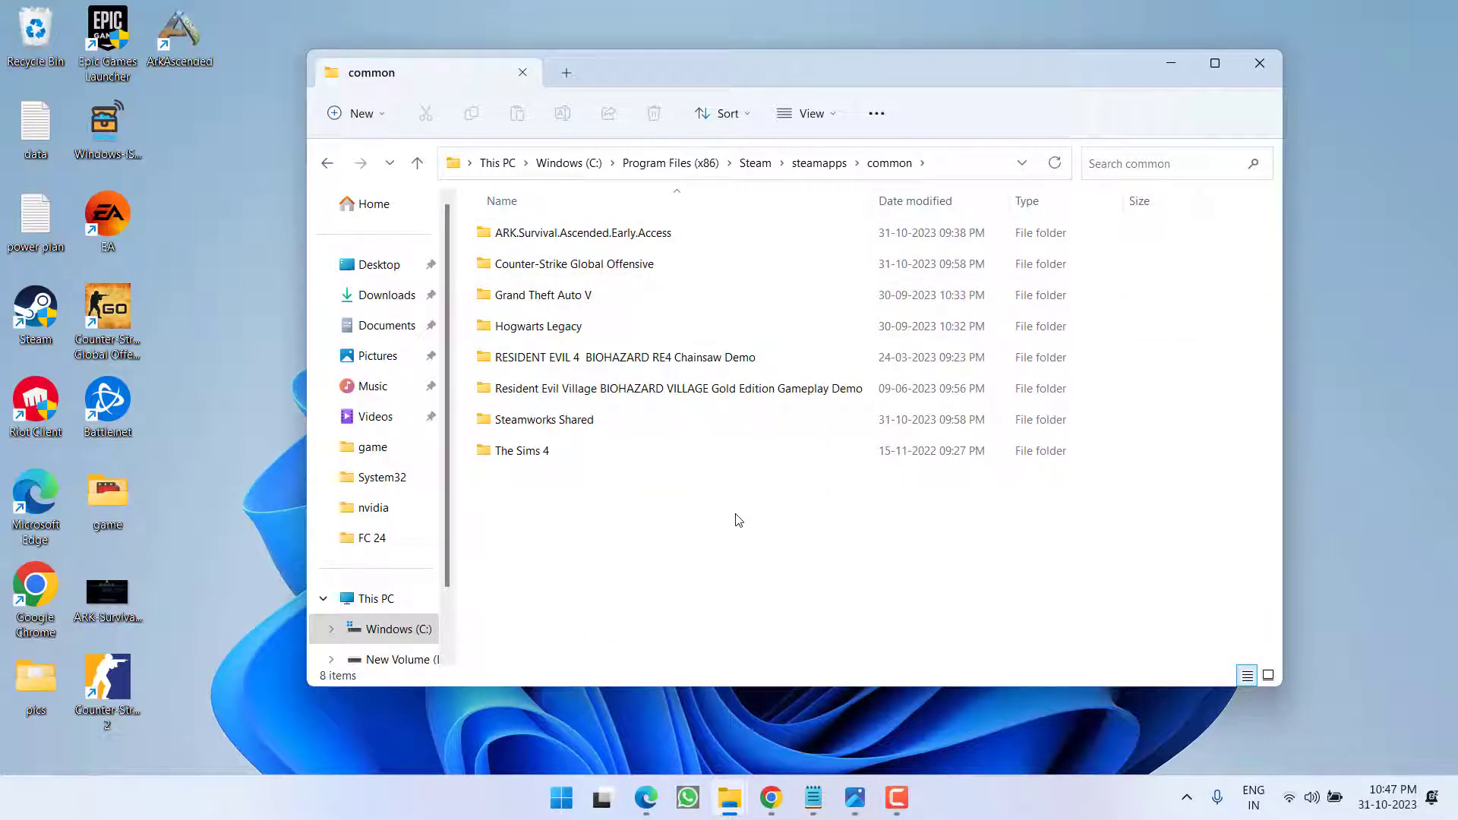
Step: Open the Win64 folder inside ARK.Survival.Ascended.Early.Access\ShooterGame\Binaries
left_click(607, 239)
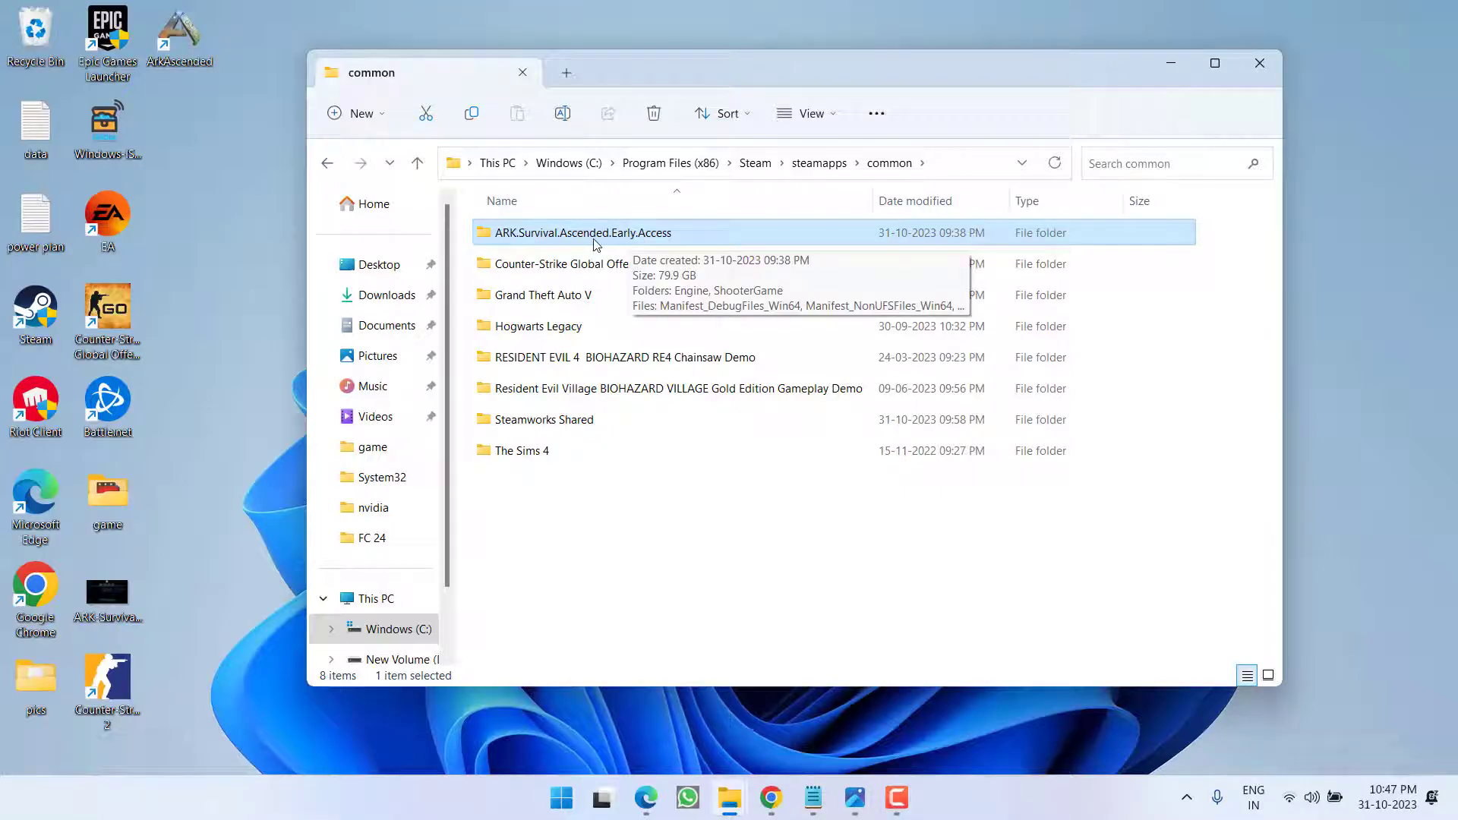
double_click(608, 240)
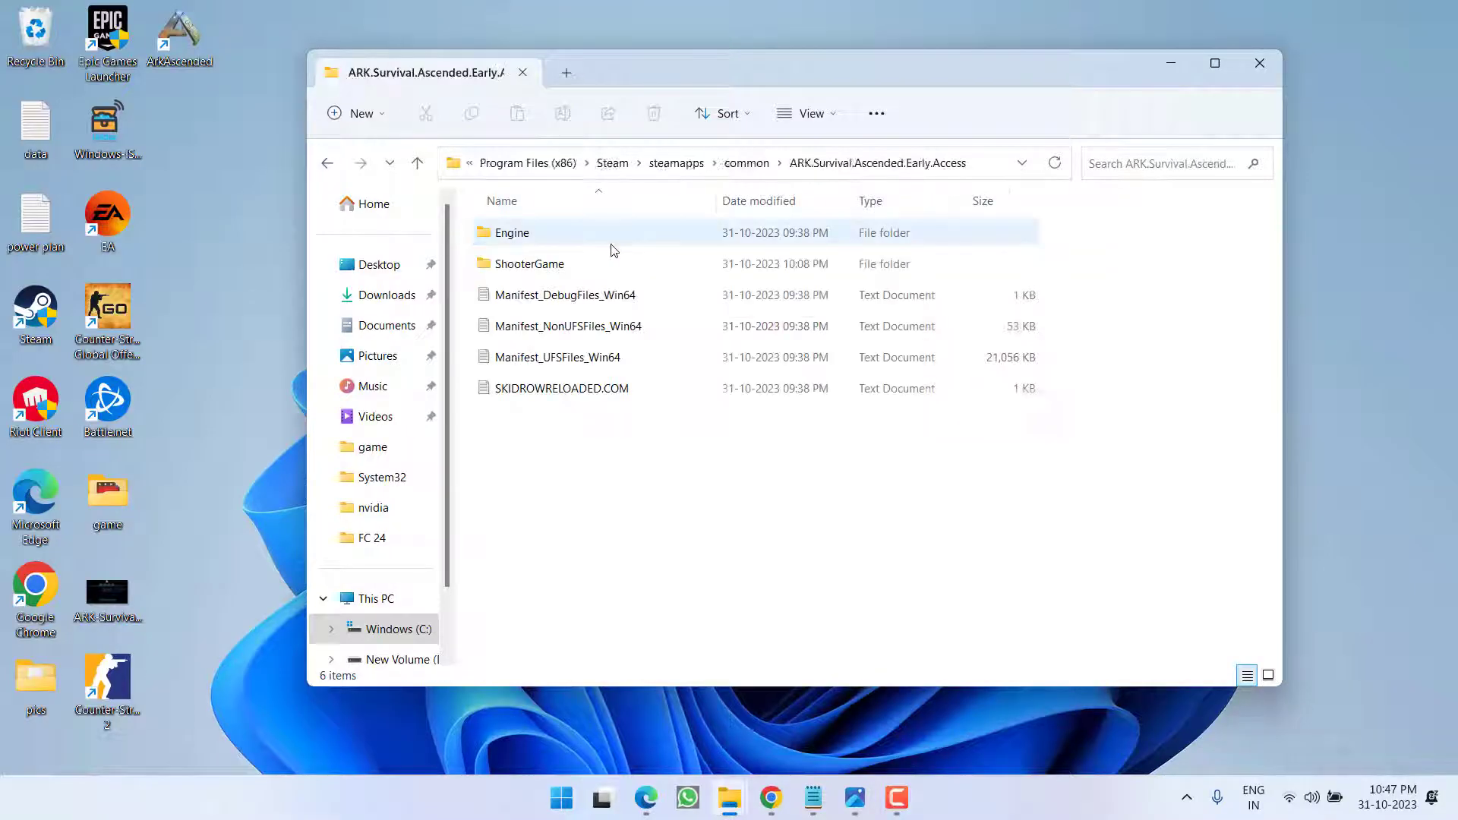
double_click(524, 265)
double_click(505, 242)
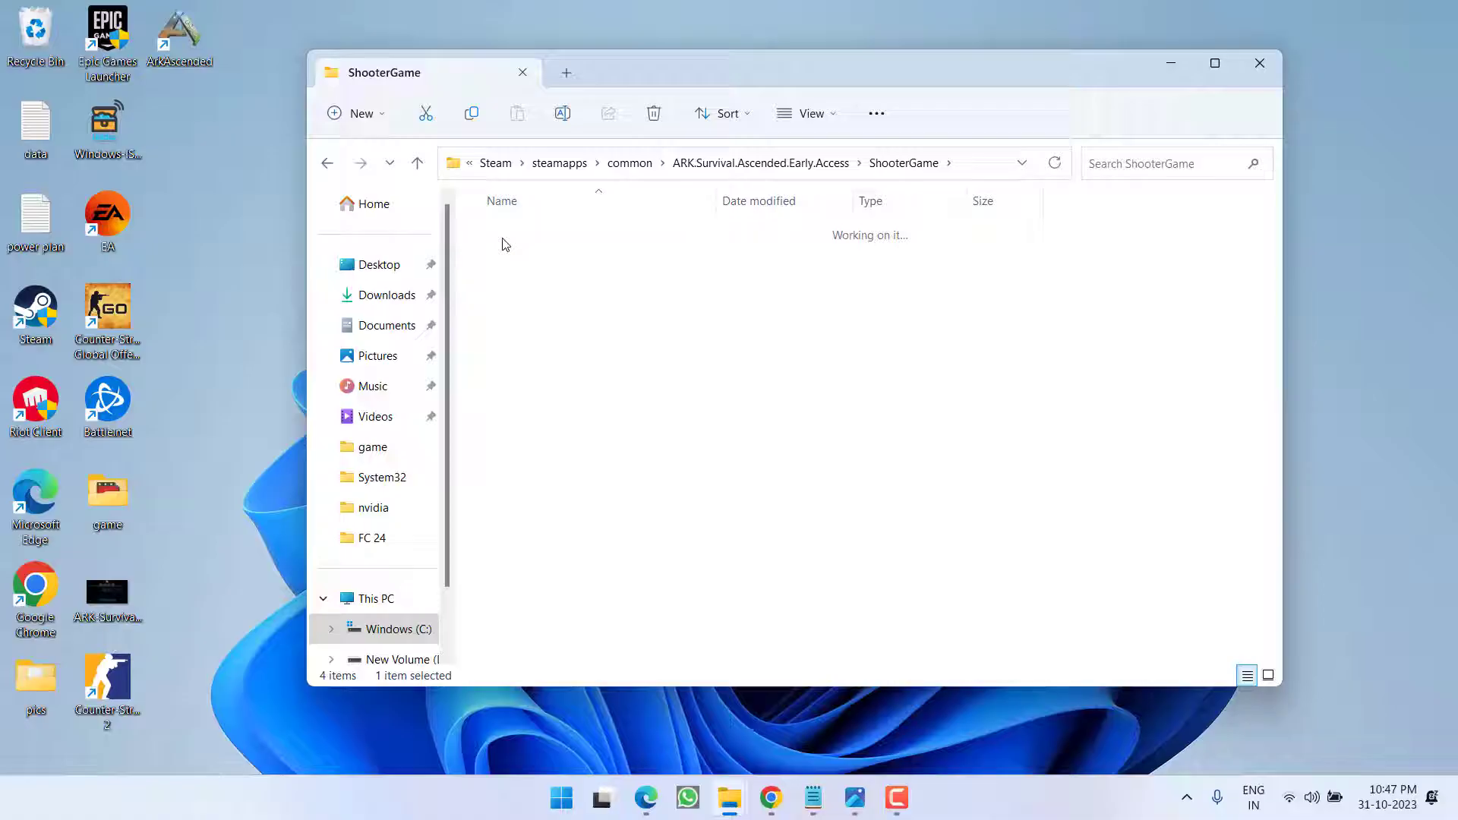
double_click(510, 242)
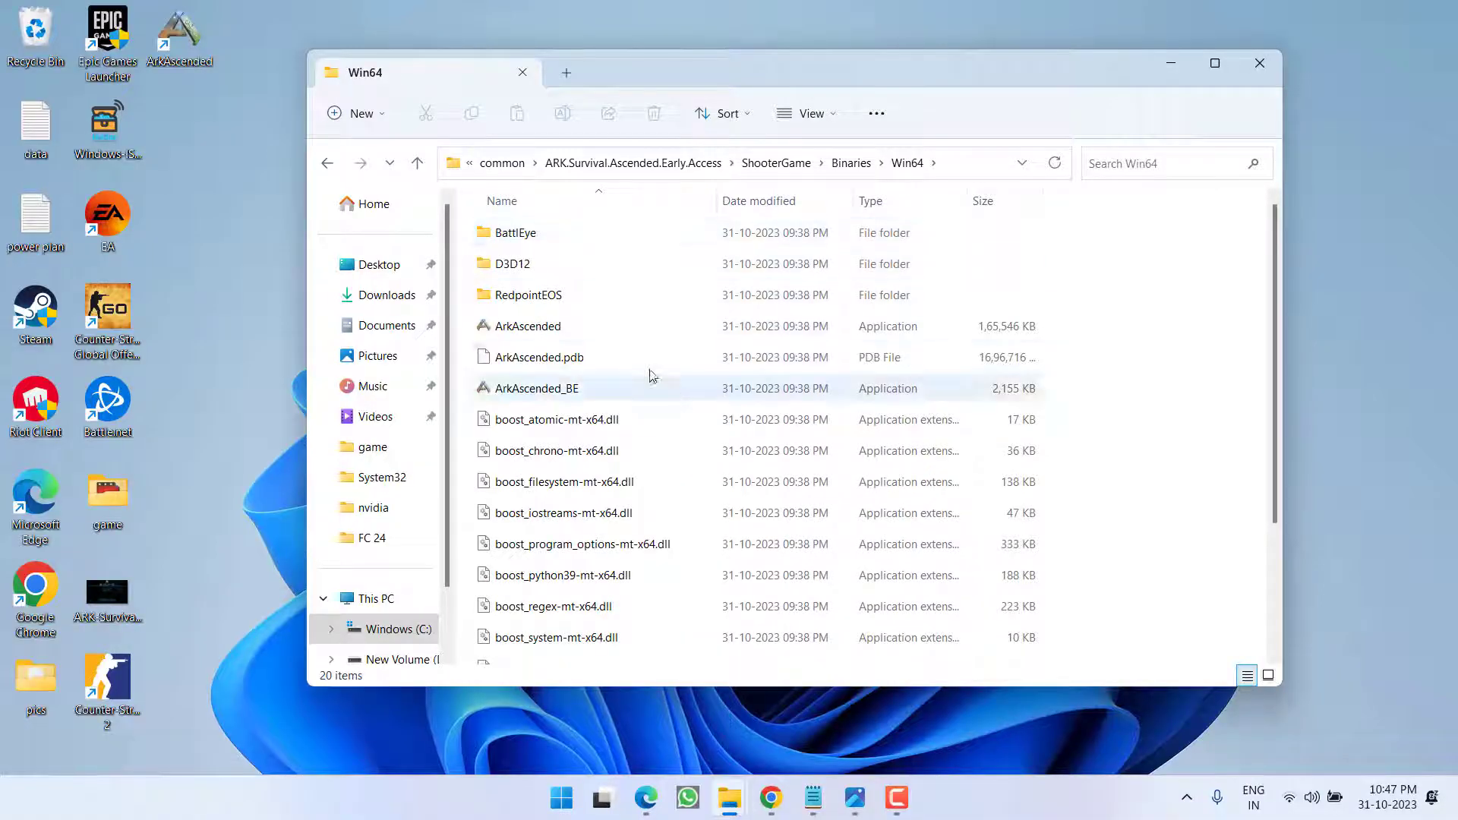
Step: Set the ArkAscended application to run as an administrator in its compatibility properties, apply the change and close File Explorer
left_click(521, 329)
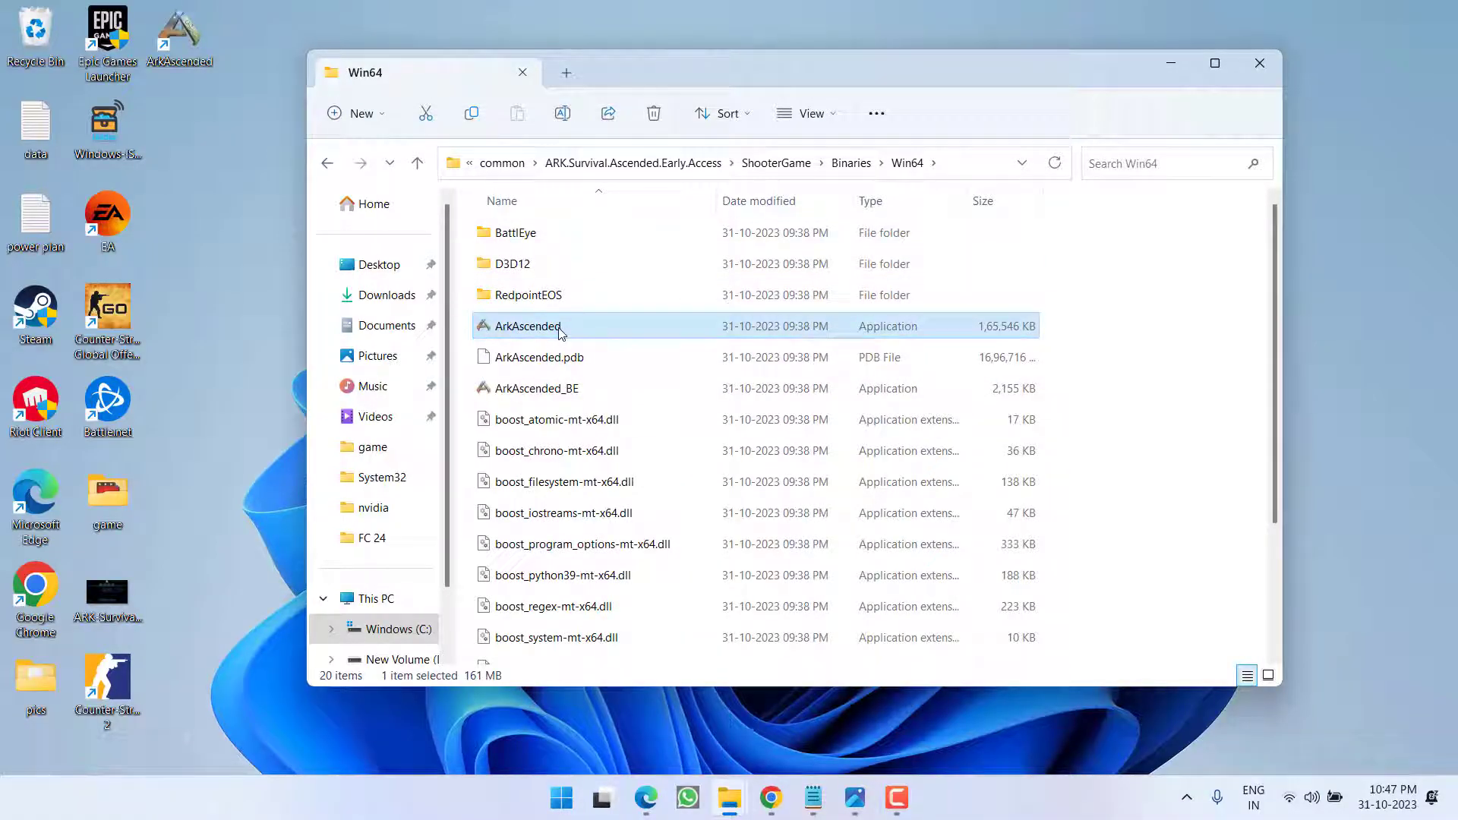
right_click(535, 327)
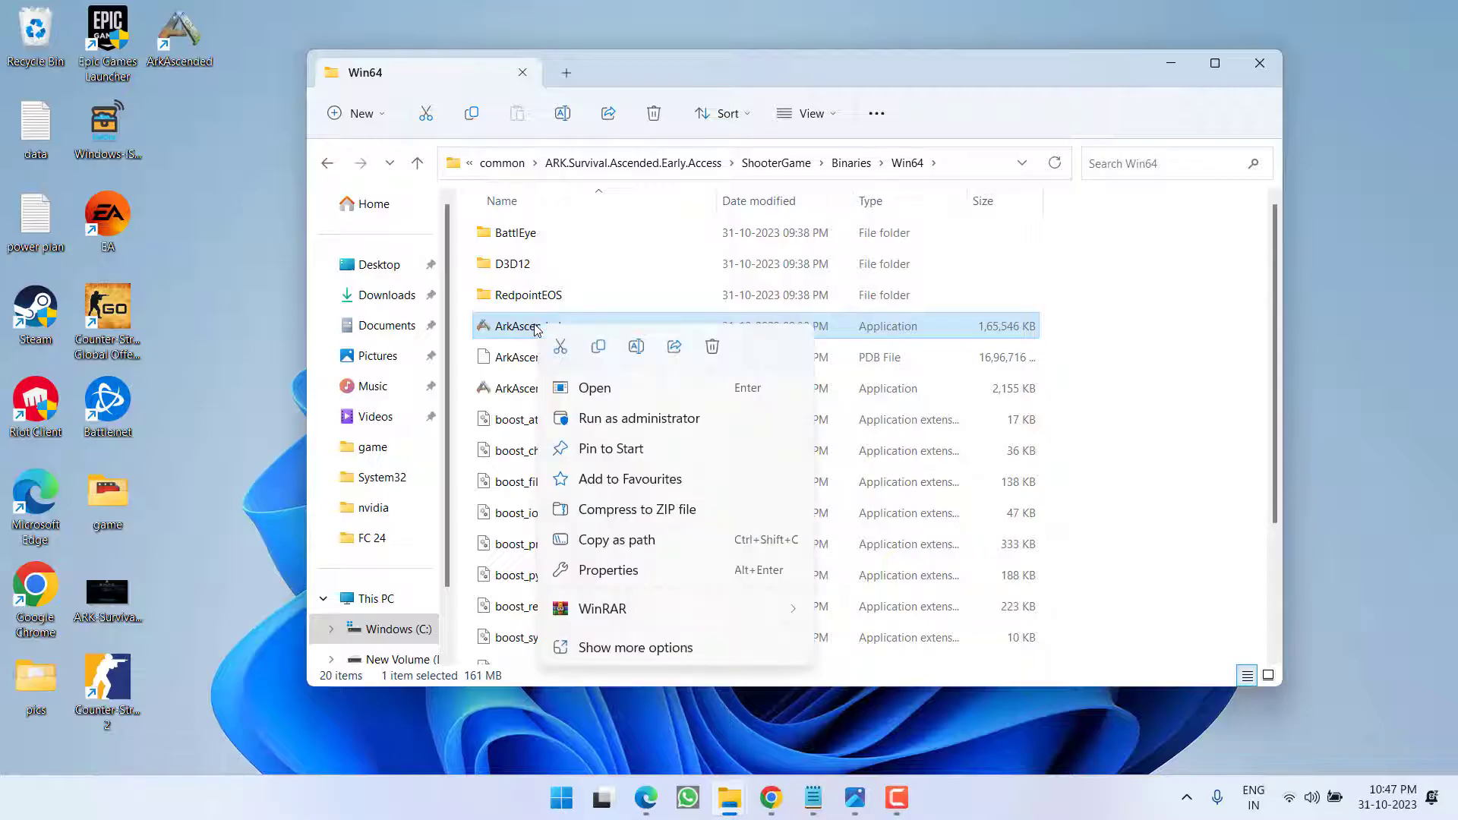
left_click(621, 572)
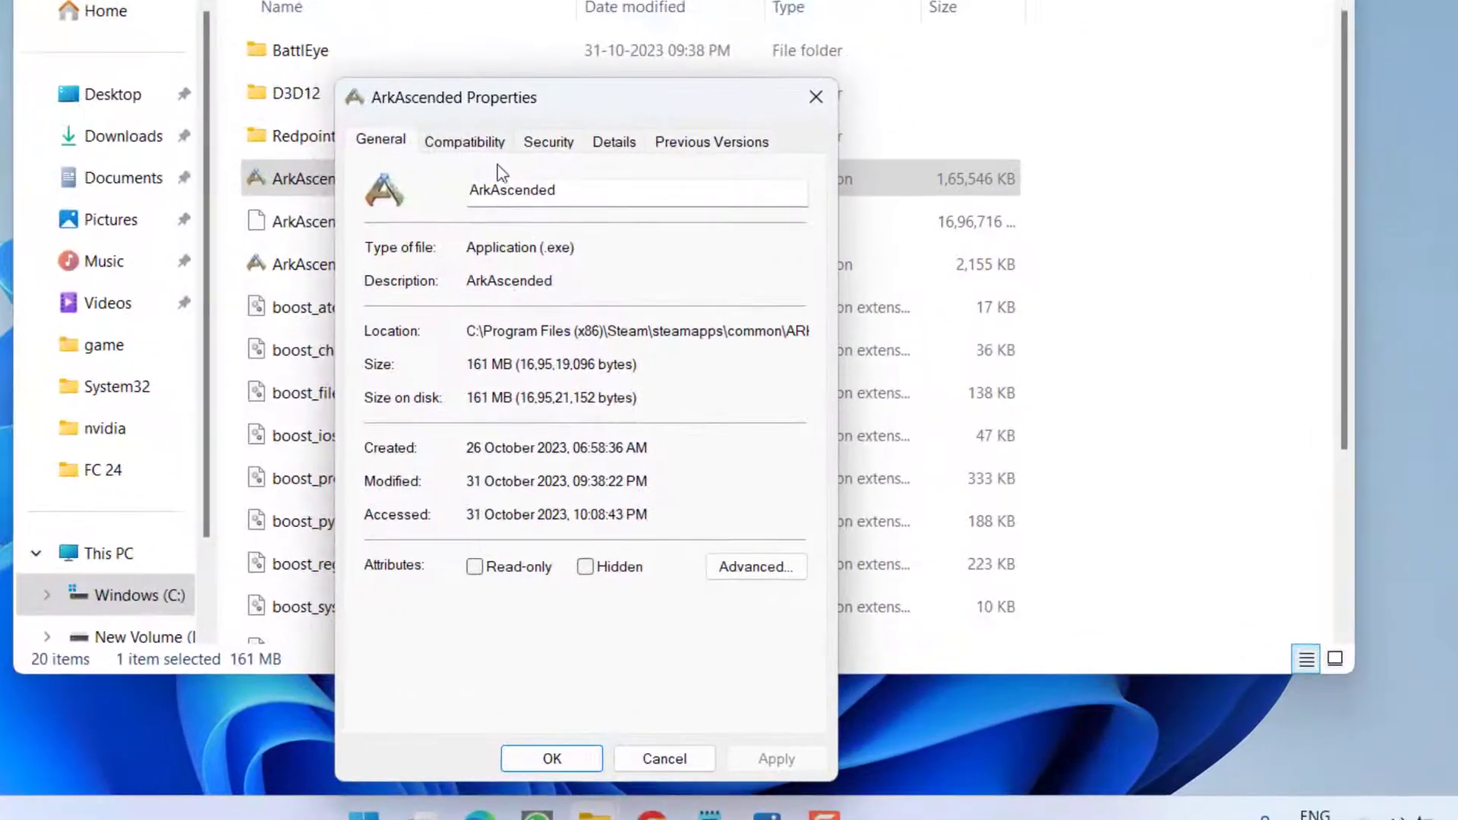
left_click(635, 298)
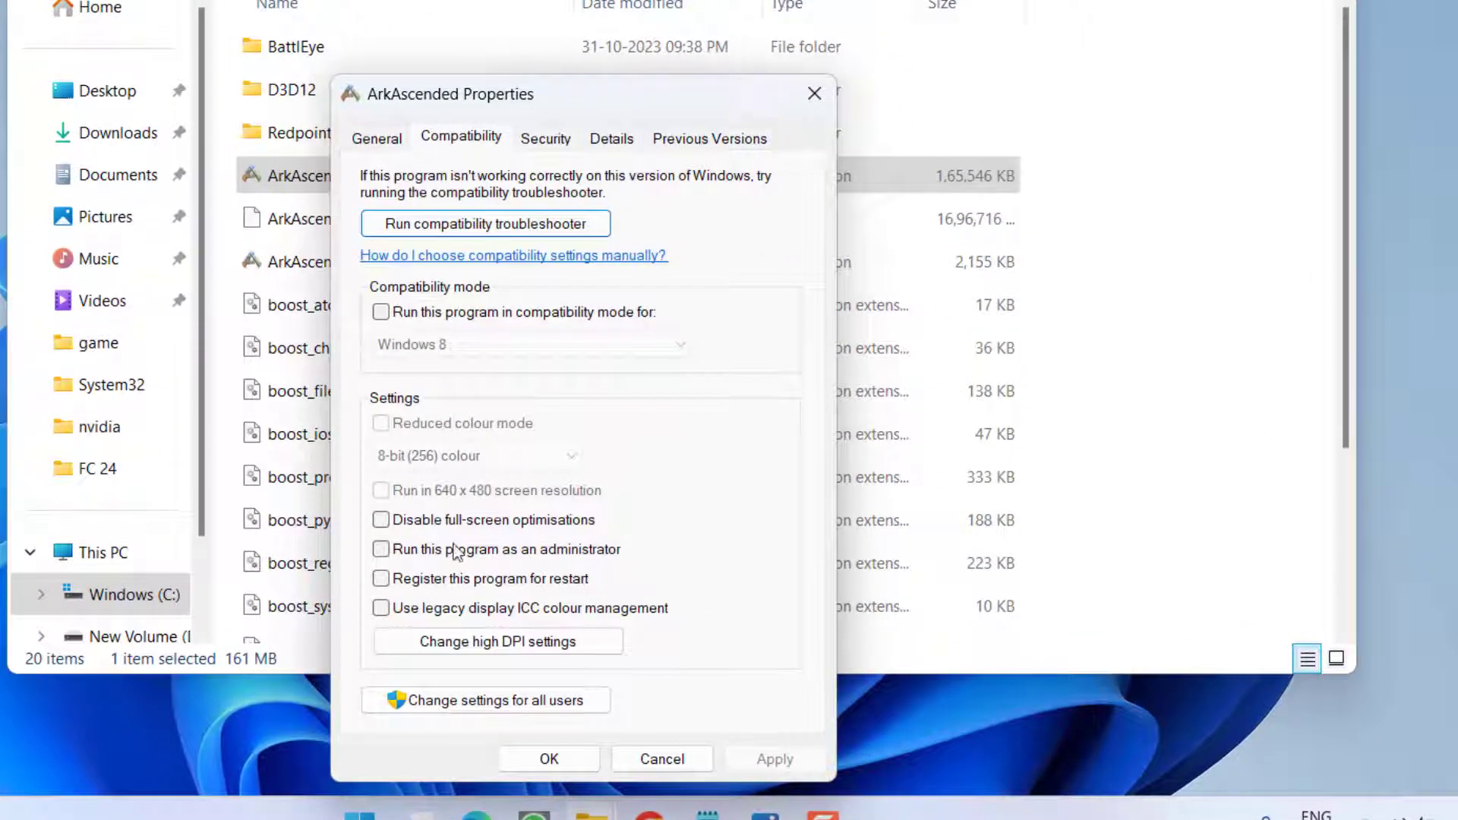
left_click(486, 554)
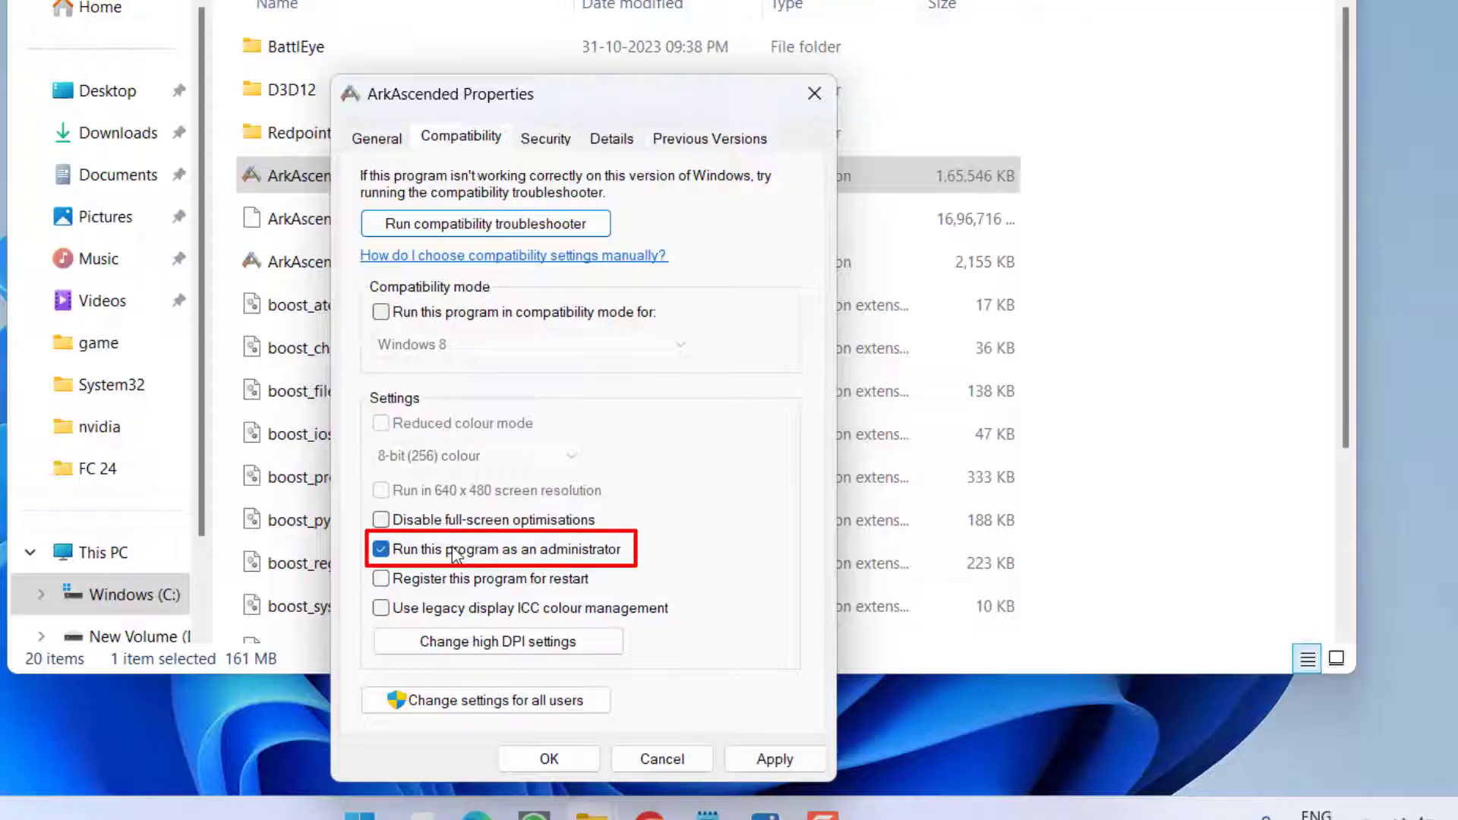
left_click(740, 762)
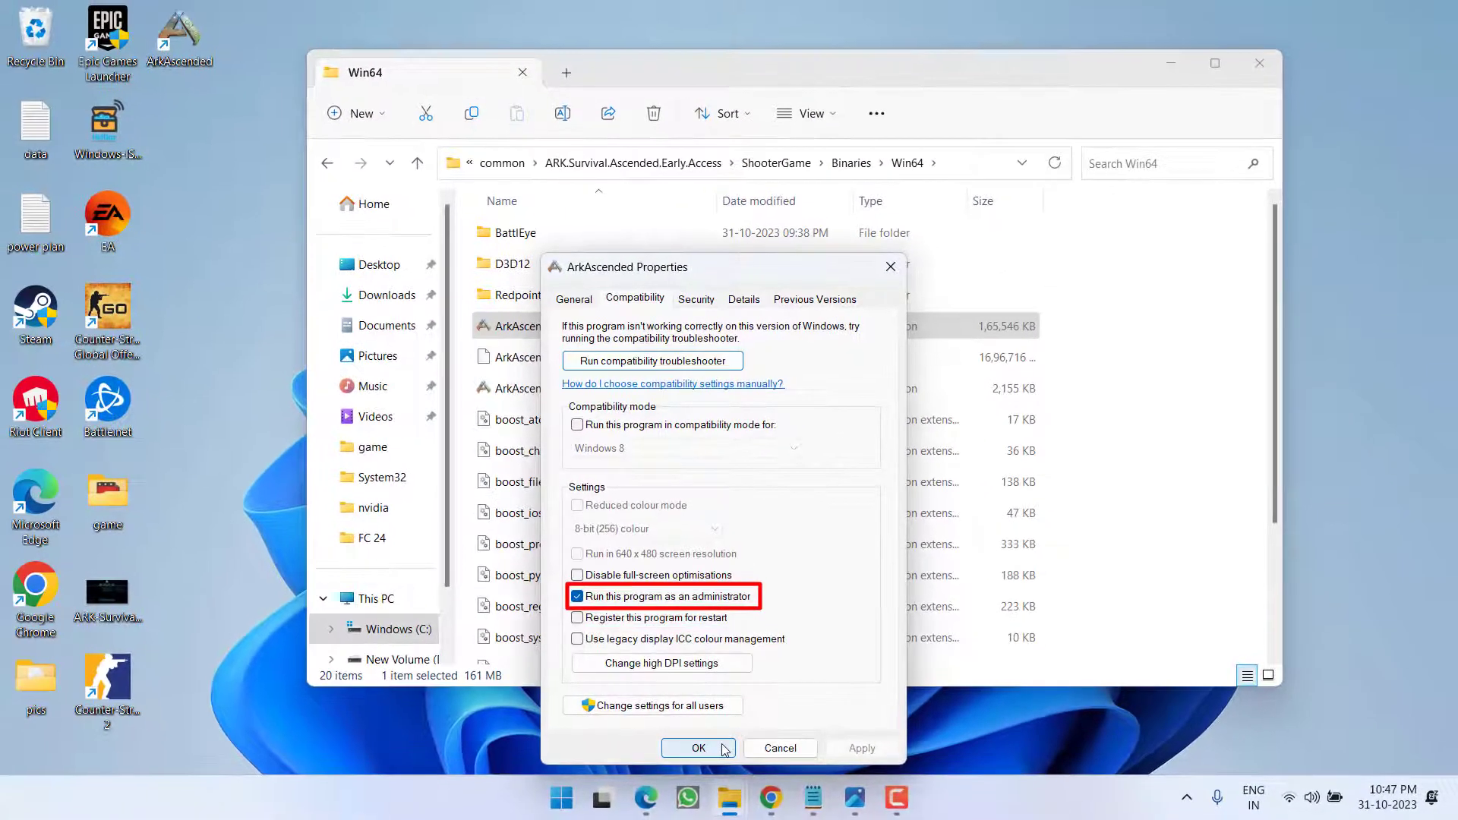
left_click(580, 759)
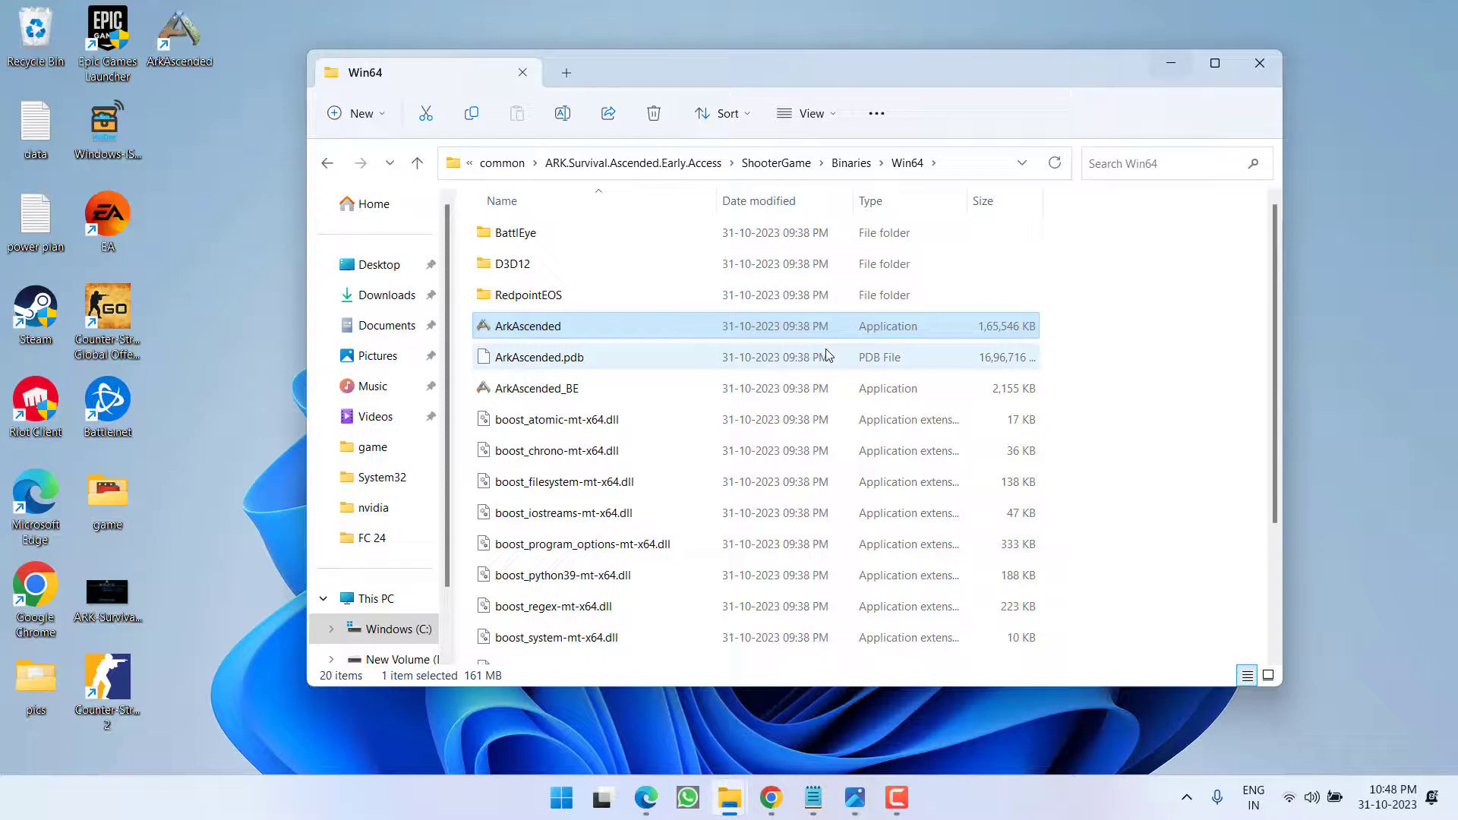
left_click(1258, 63)
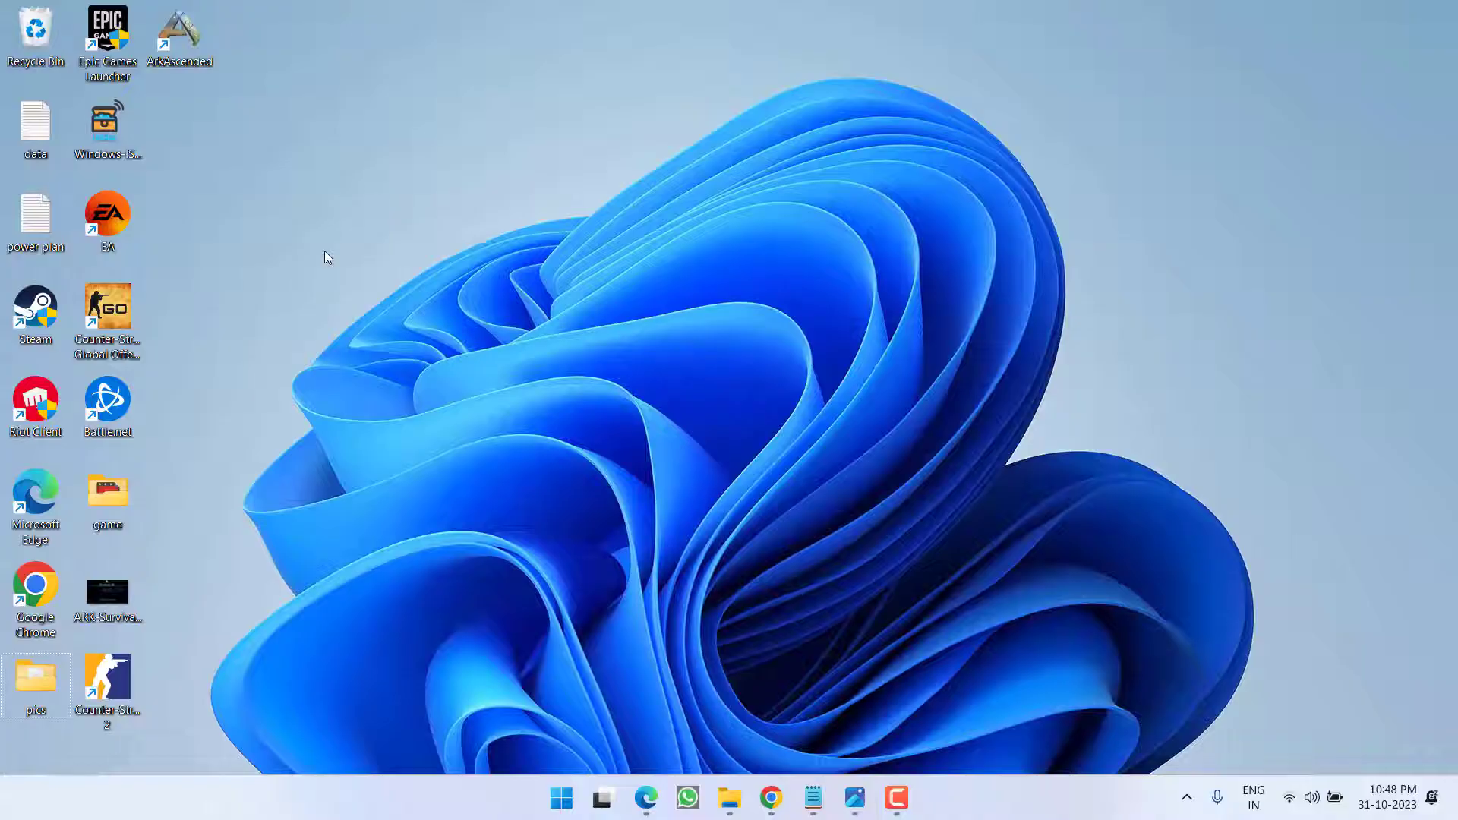
Step: Reopen Steam and clear the existing launch options in the general properties of Counter-Strike 2
double_click(35, 308)
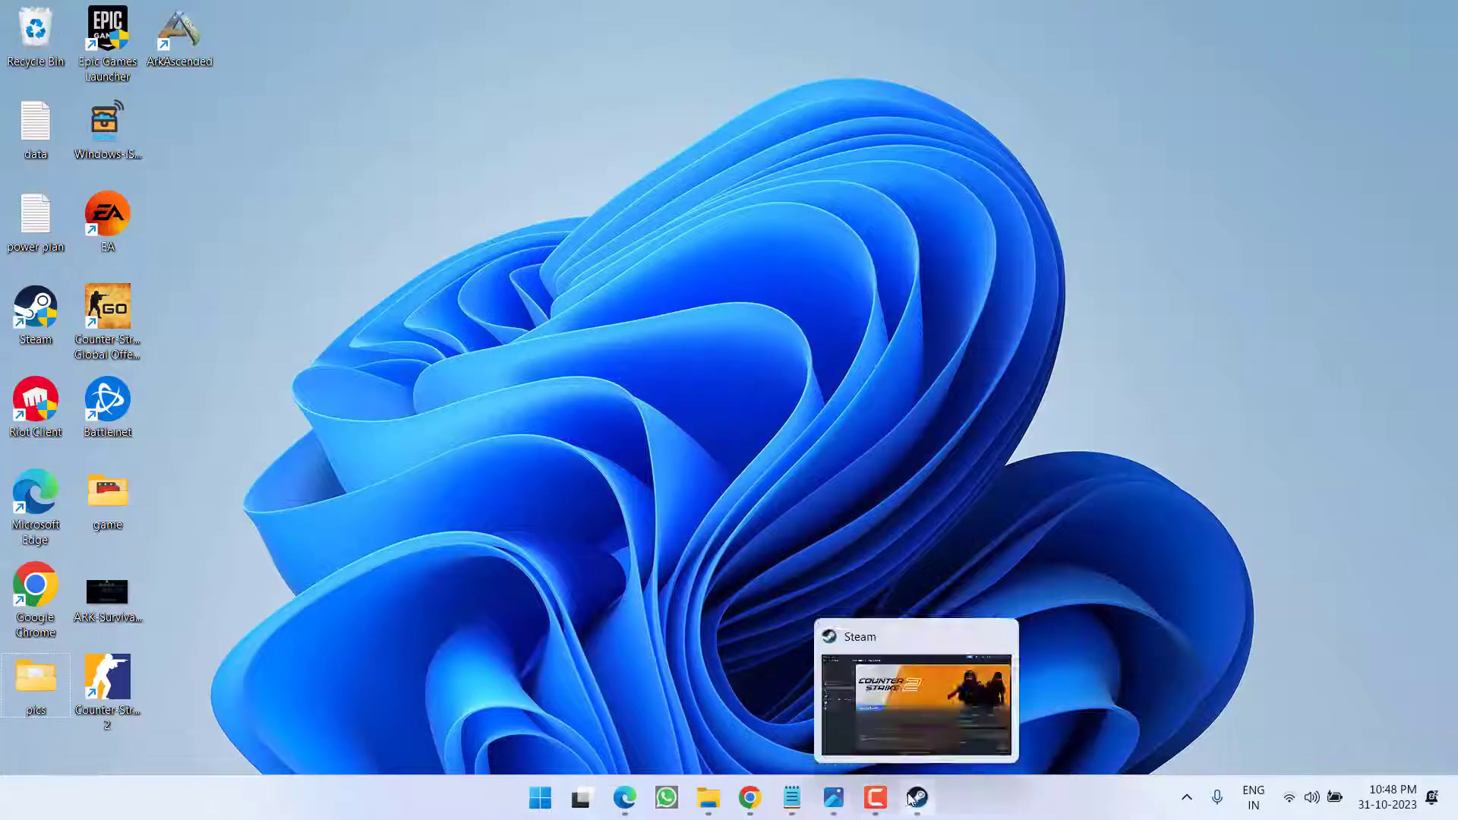
right_click(115, 257)
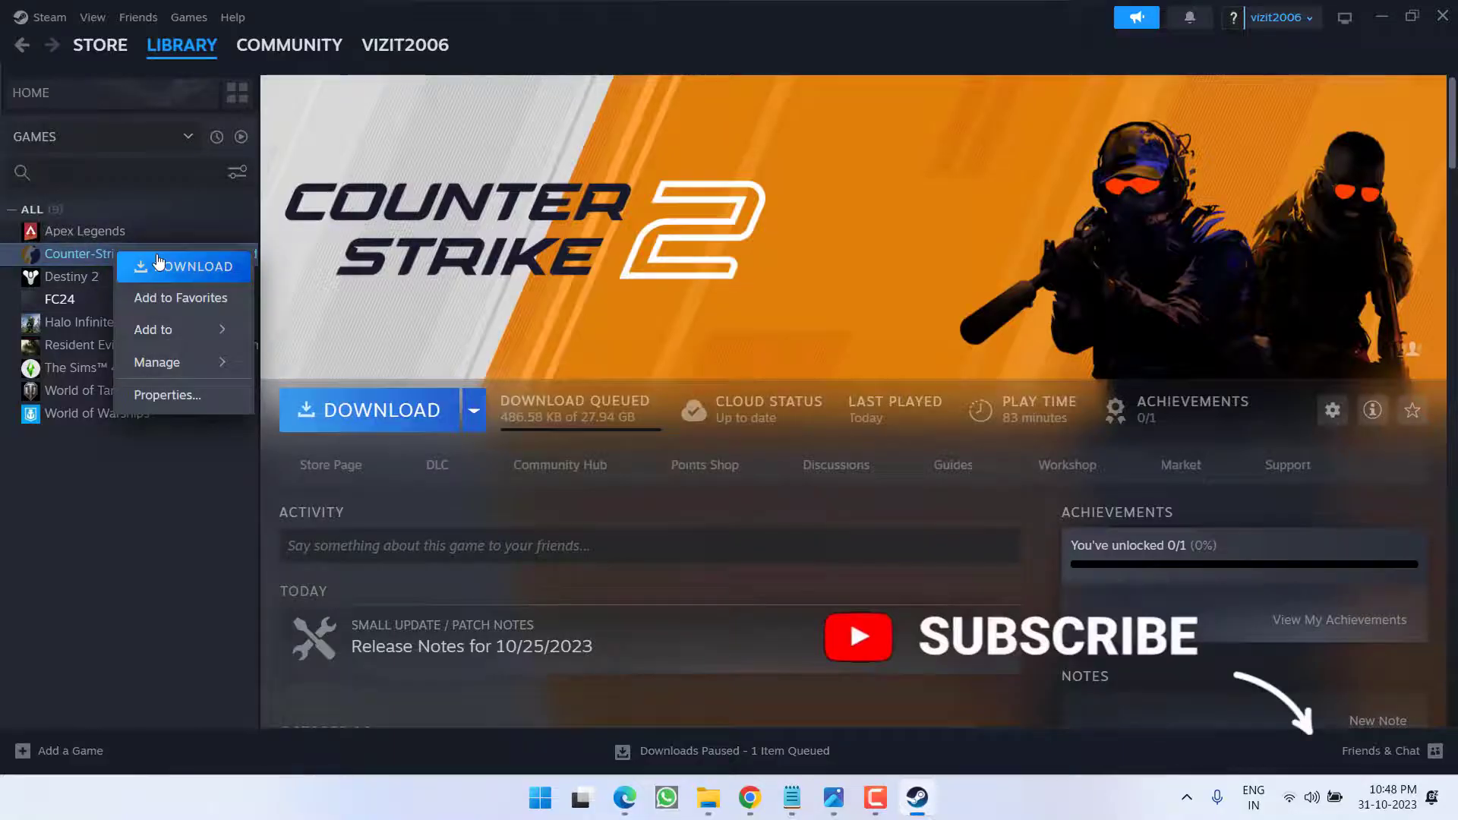
left_click(161, 393)
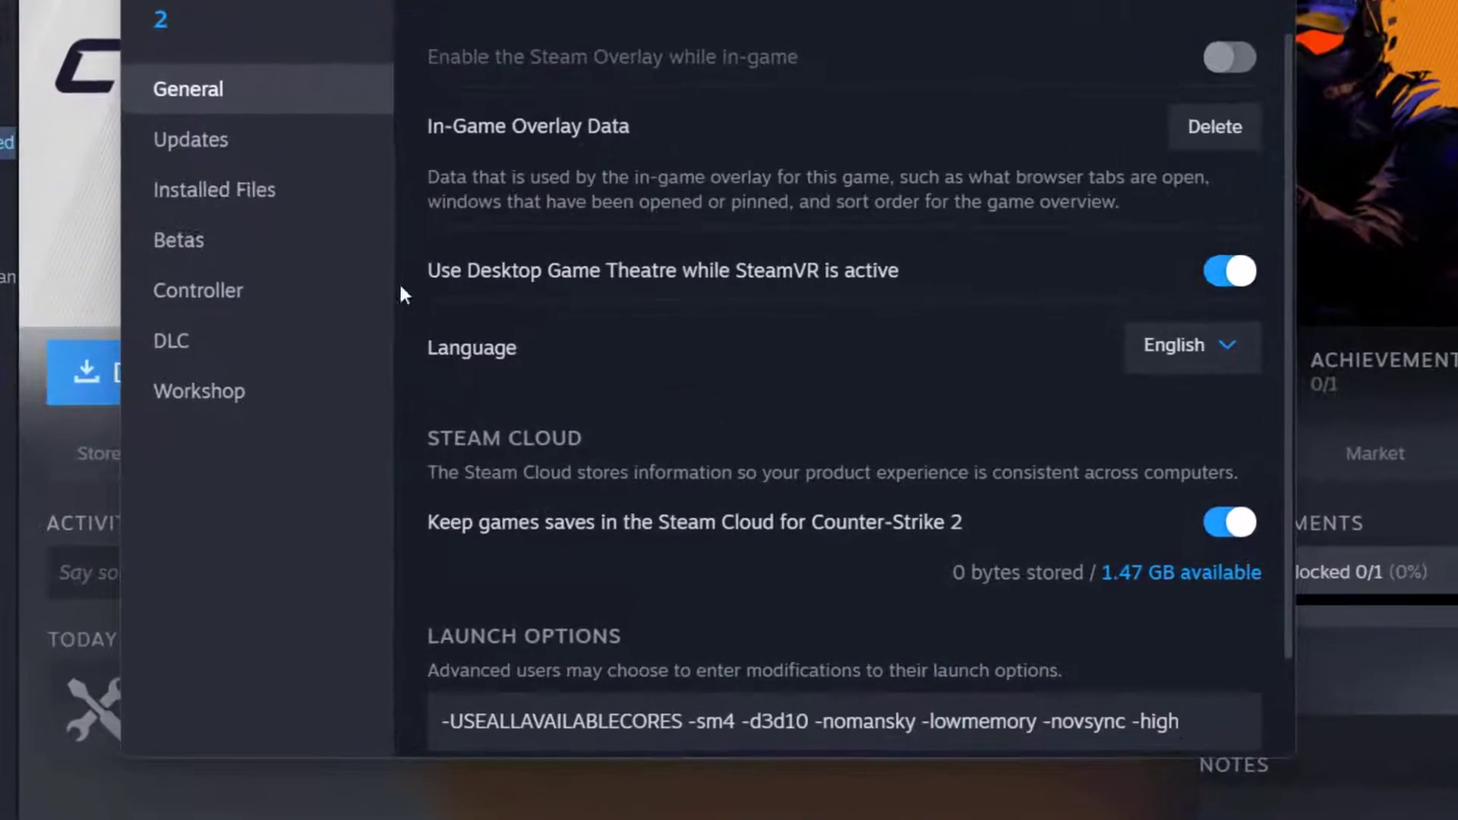
scroll(769, 463, "down", 2)
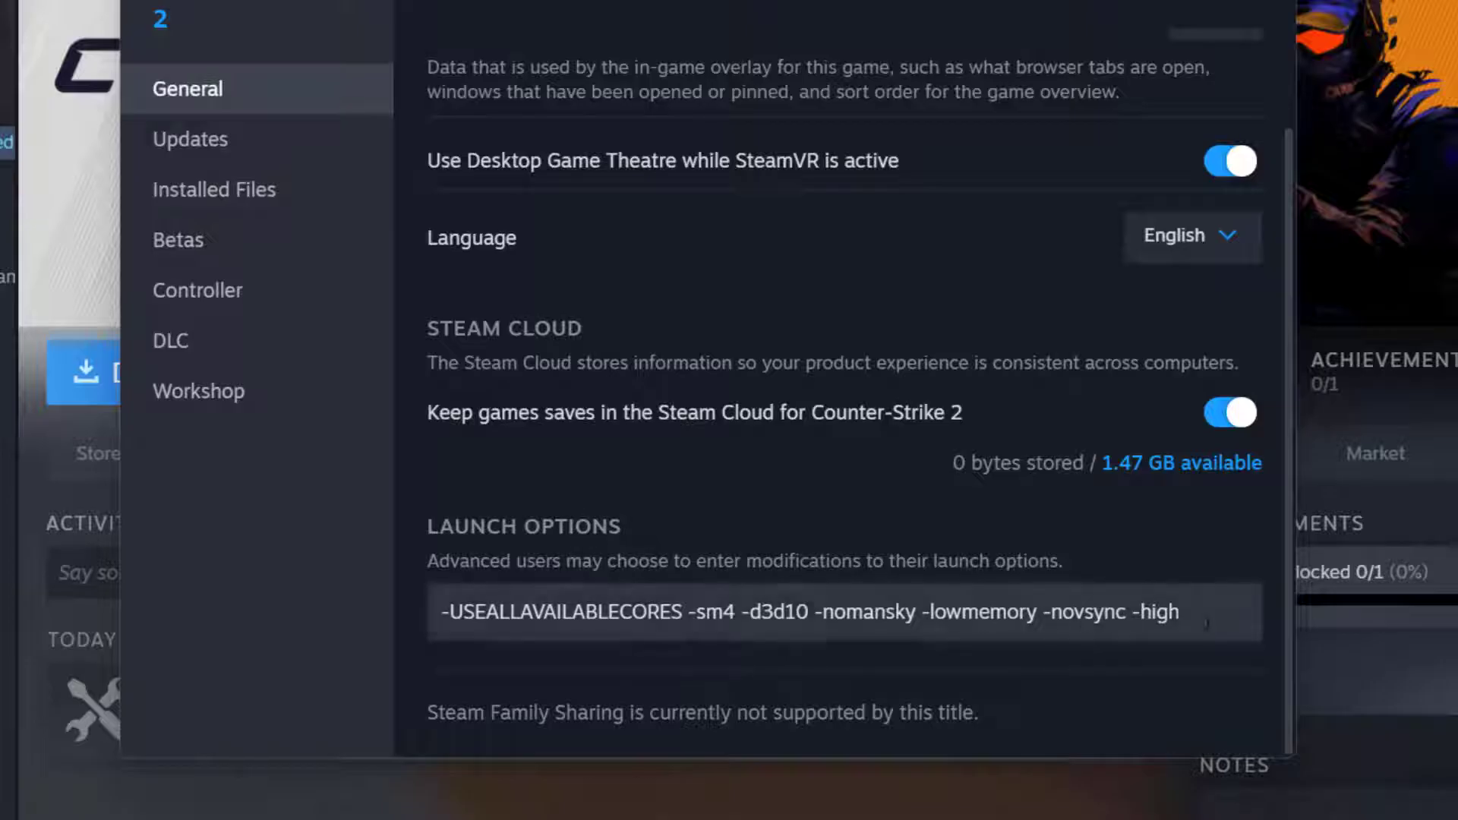
left_click_drag(689, 612, 1181, 612)
key("ctrl+a")
key("BackSpace")
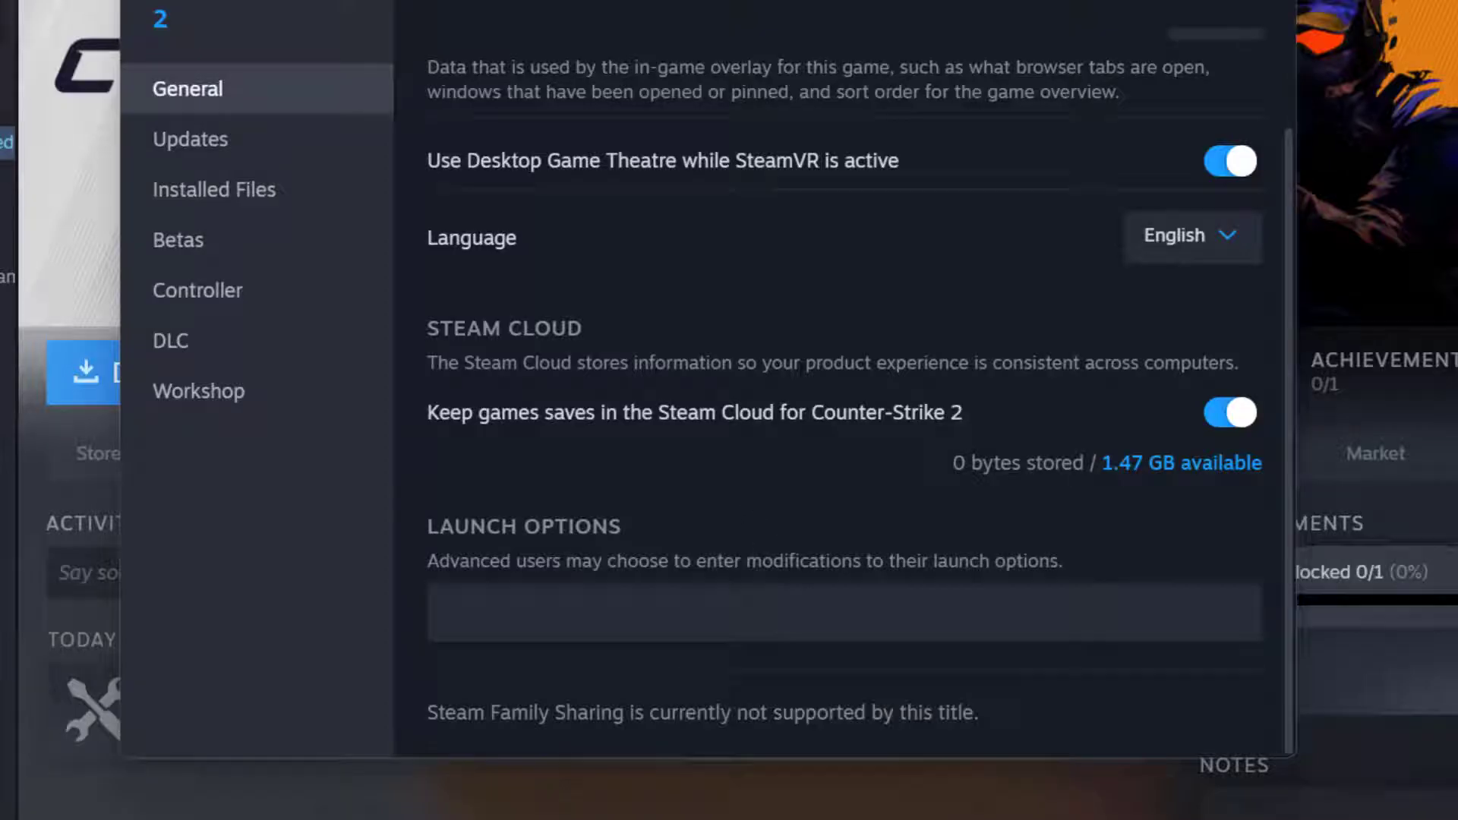
Step: Copy -force-d3d11 from the Notepad note and paste it into the game's launch options in Steam
key("alt+Tab")
left_click(416, 329)
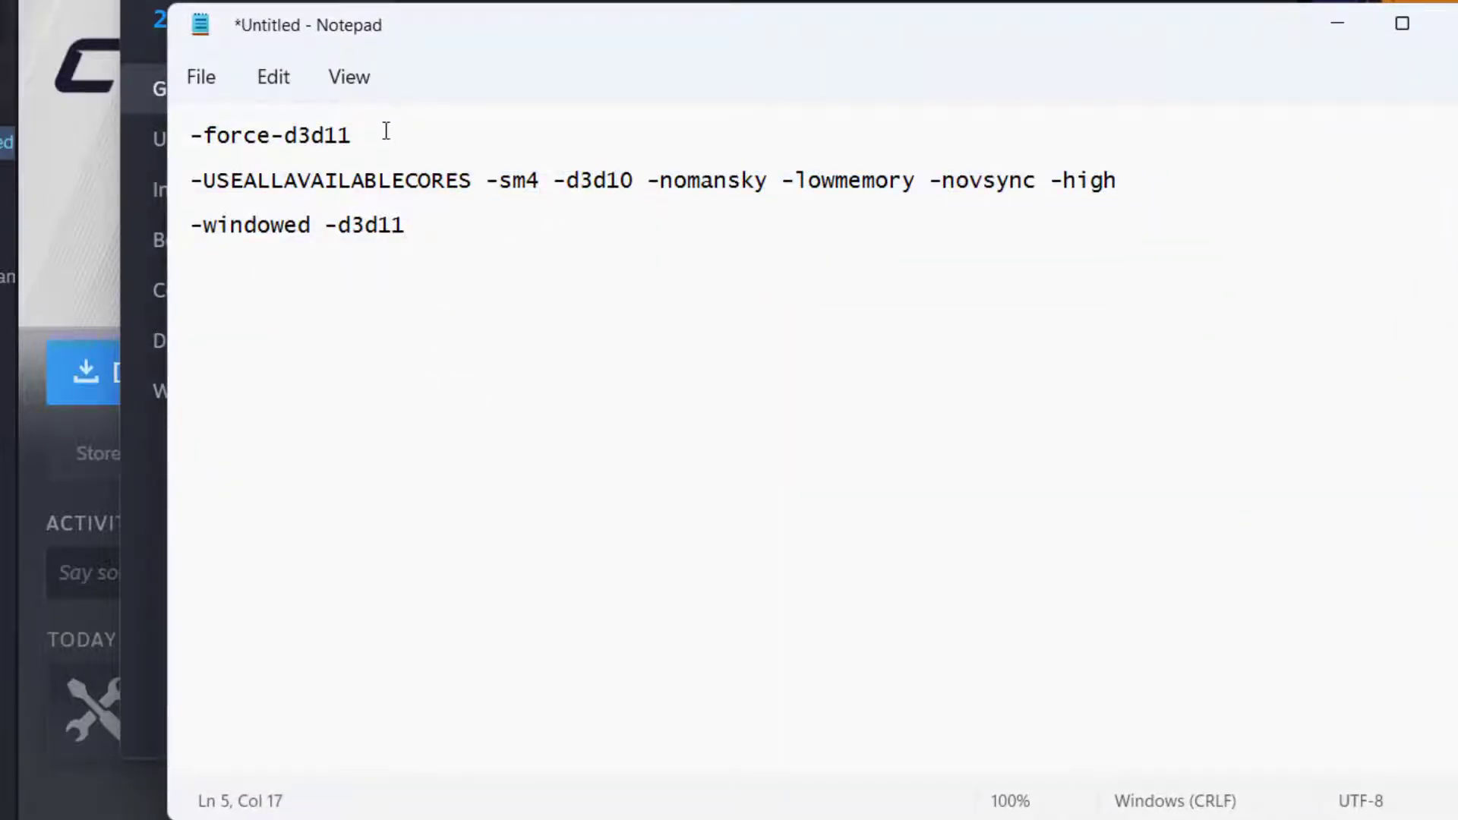
left_click_drag(384, 133, 192, 123)
right_click(231, 139)
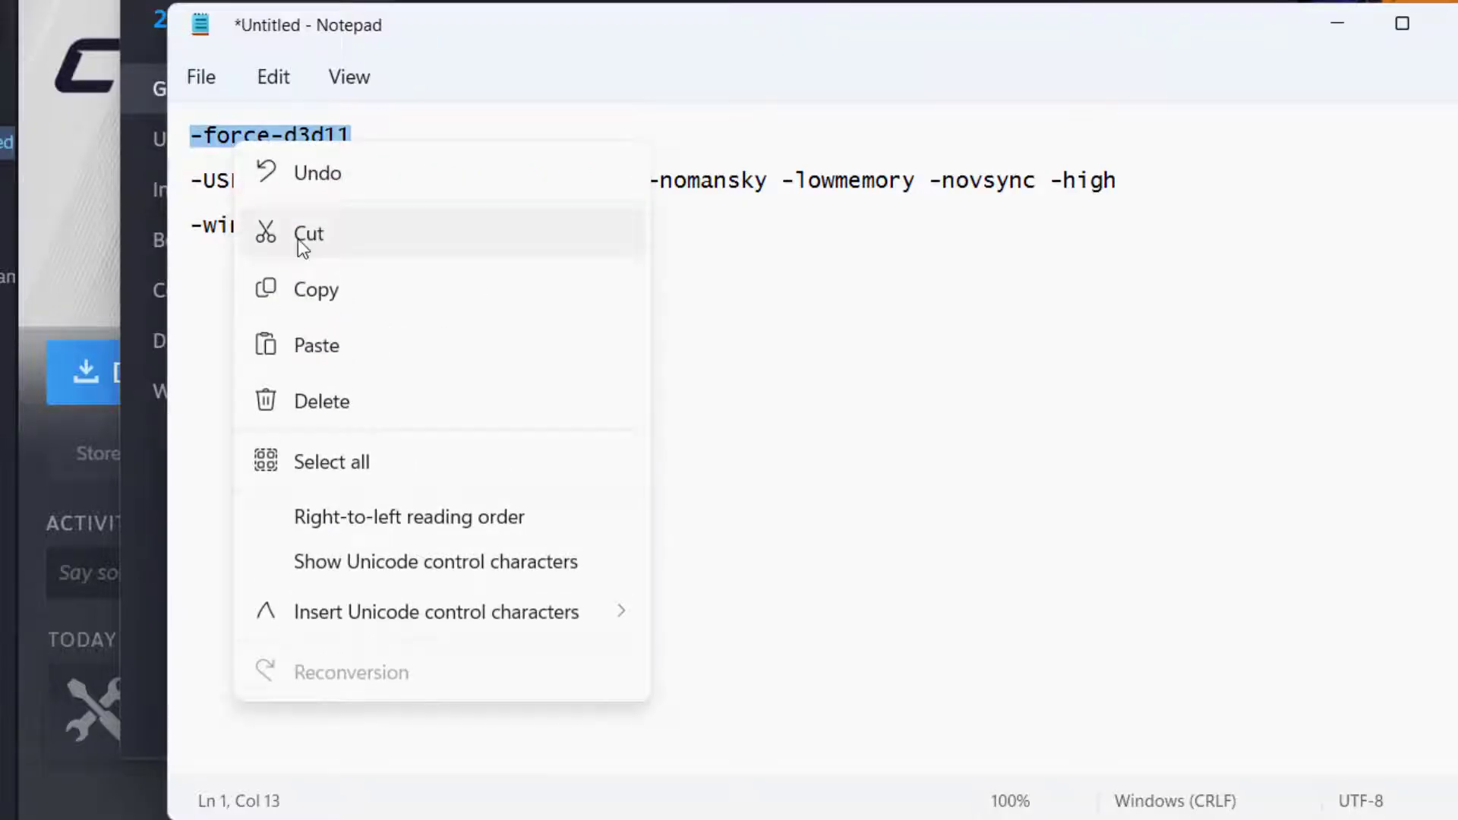
left_click(303, 293)
key("alt+Tab")
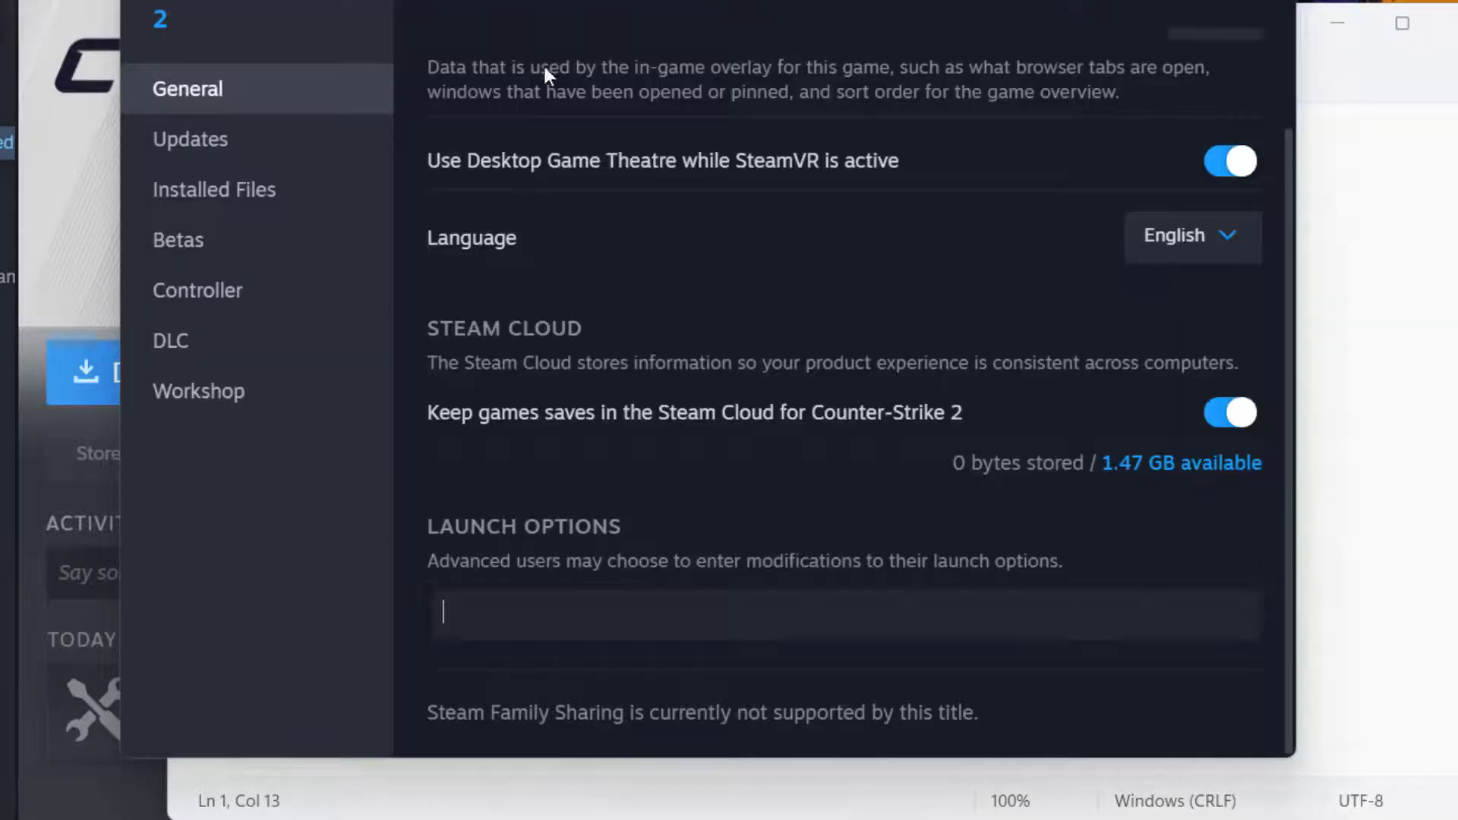
right_click(590, 602)
left_click(616, 623)
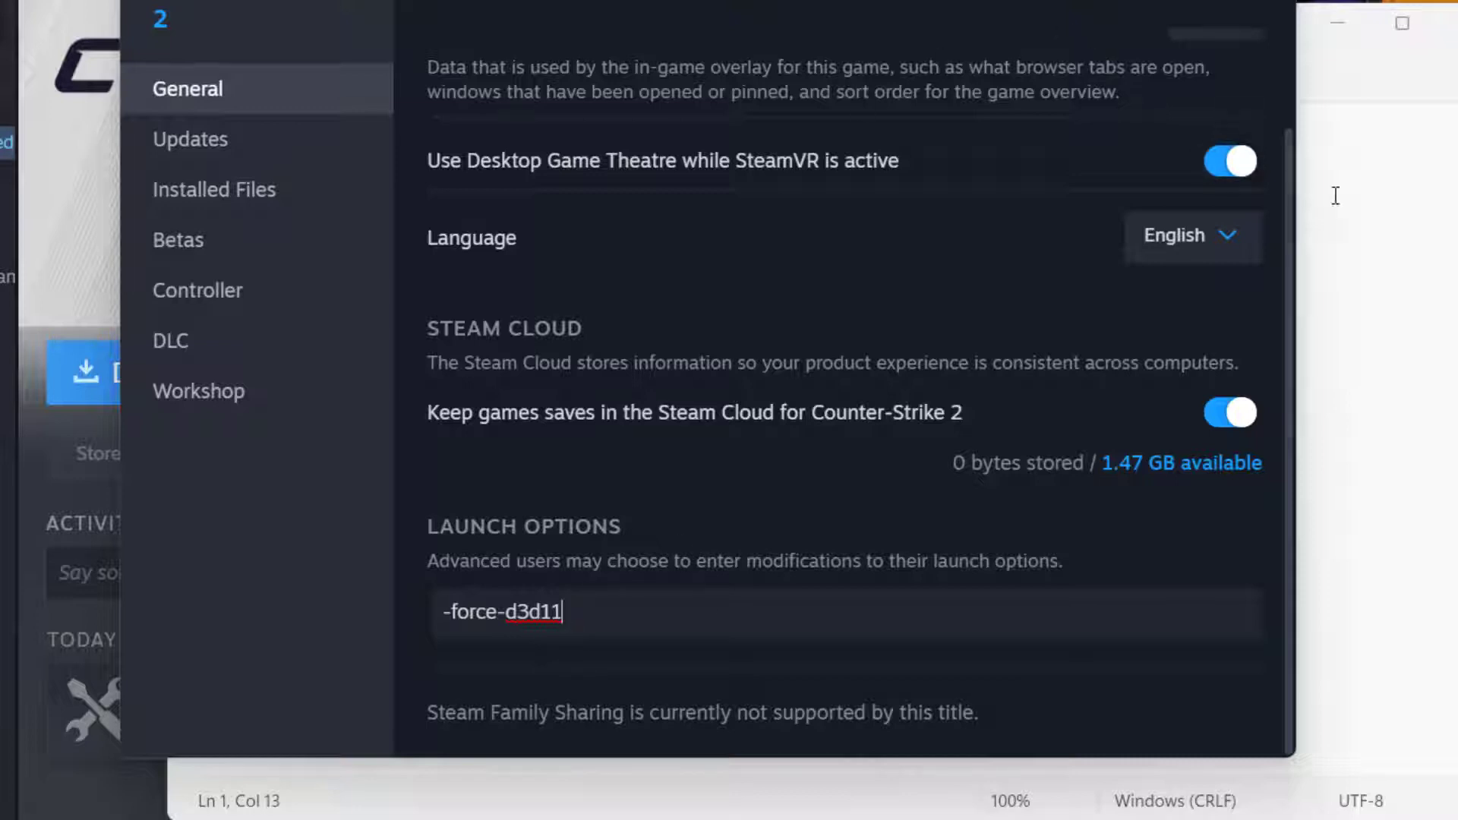
Step: Replace the game's launch options in Steam with -USEALLAVAILABLECORES -sm4 -d3d10 -nomansky -lowmemory -novsync -high, copied from the Notepad note
key("alt+Tab")
left_click_drag(1138, 183, 187, 184)
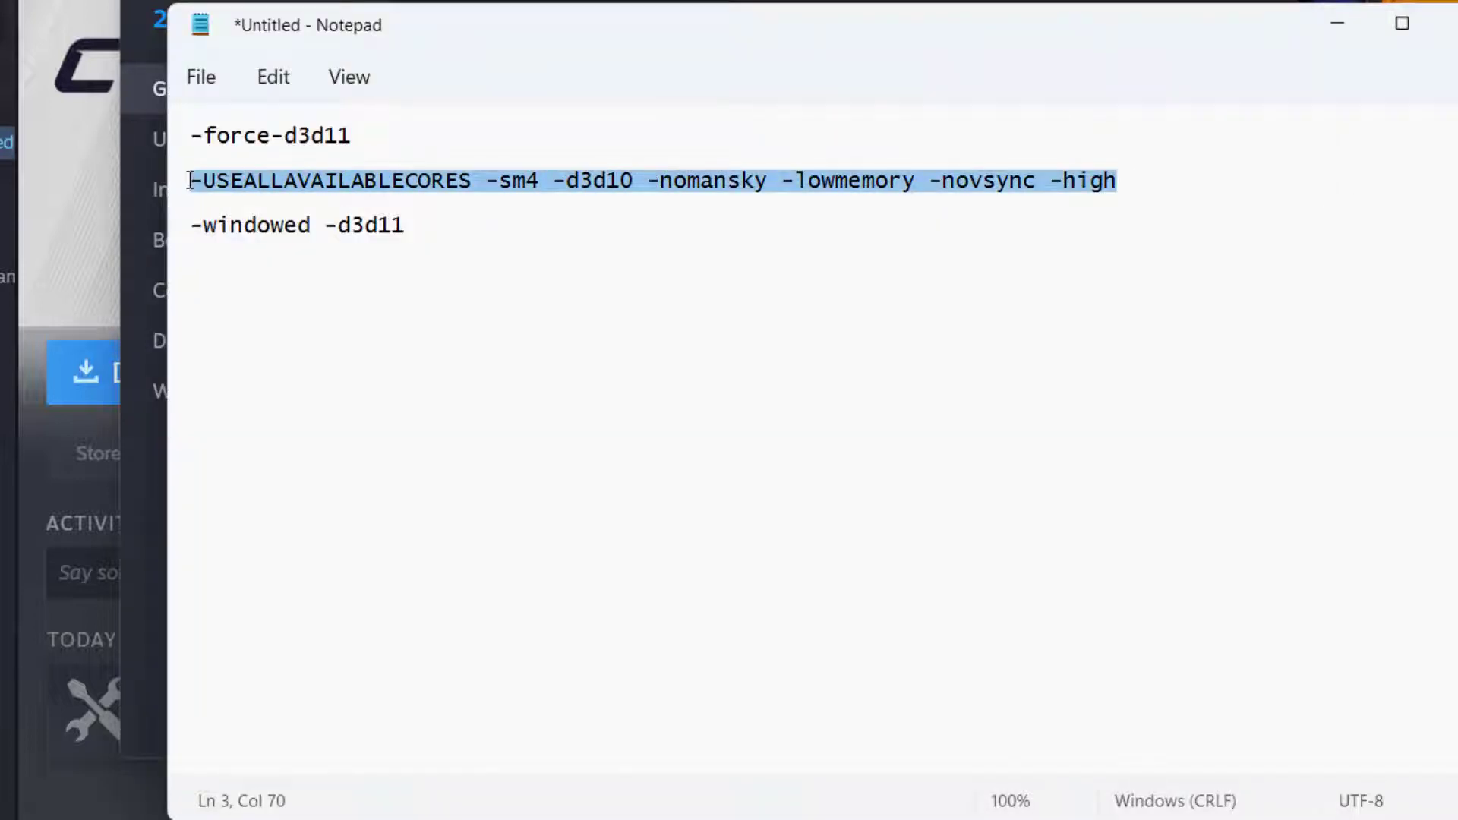
right_click(267, 194)
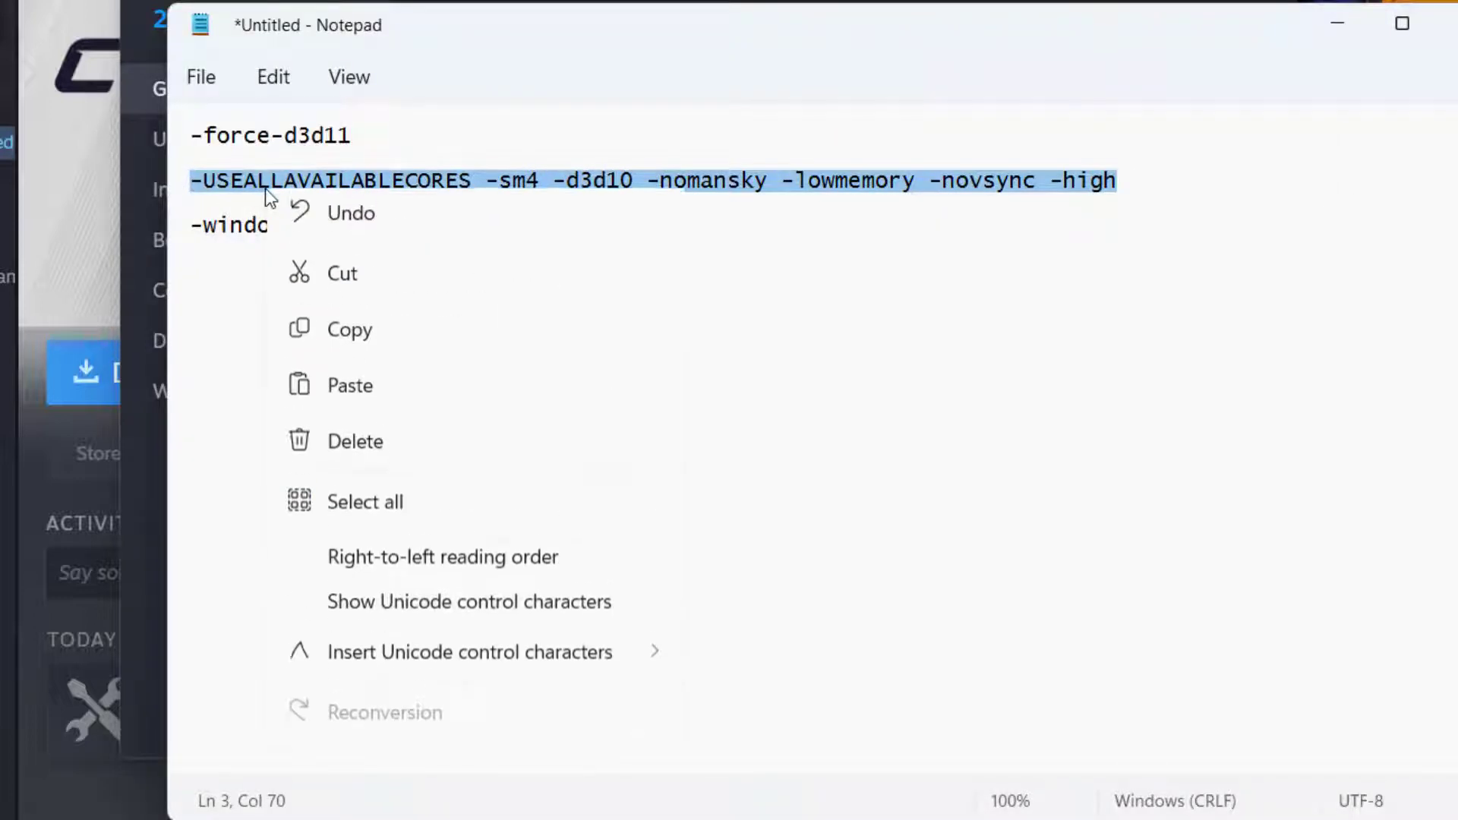
left_click(348, 337)
key("alt+Tab")
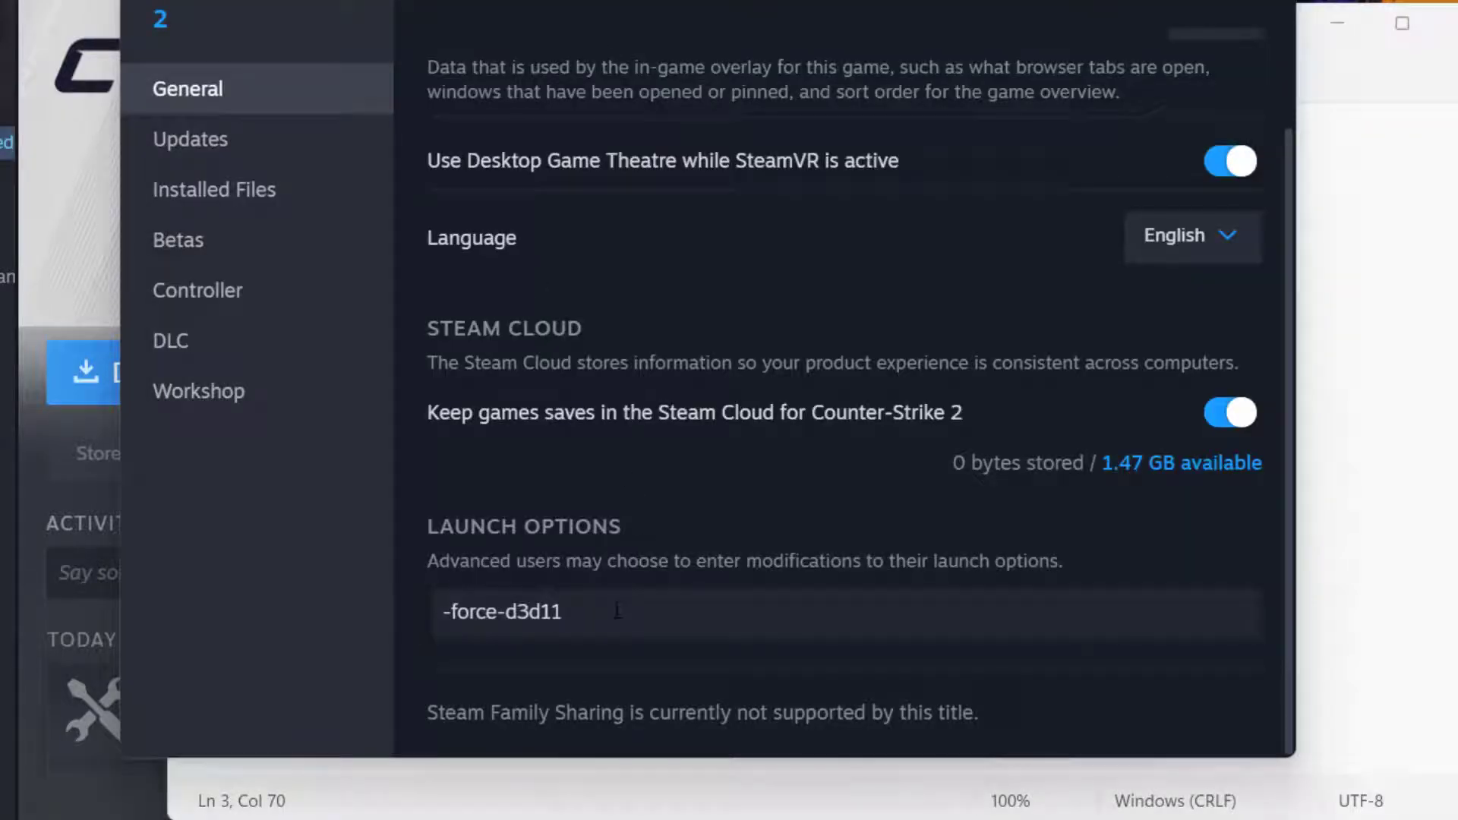
triple_click(617, 610)
key("BackSpace")
right_click(504, 621)
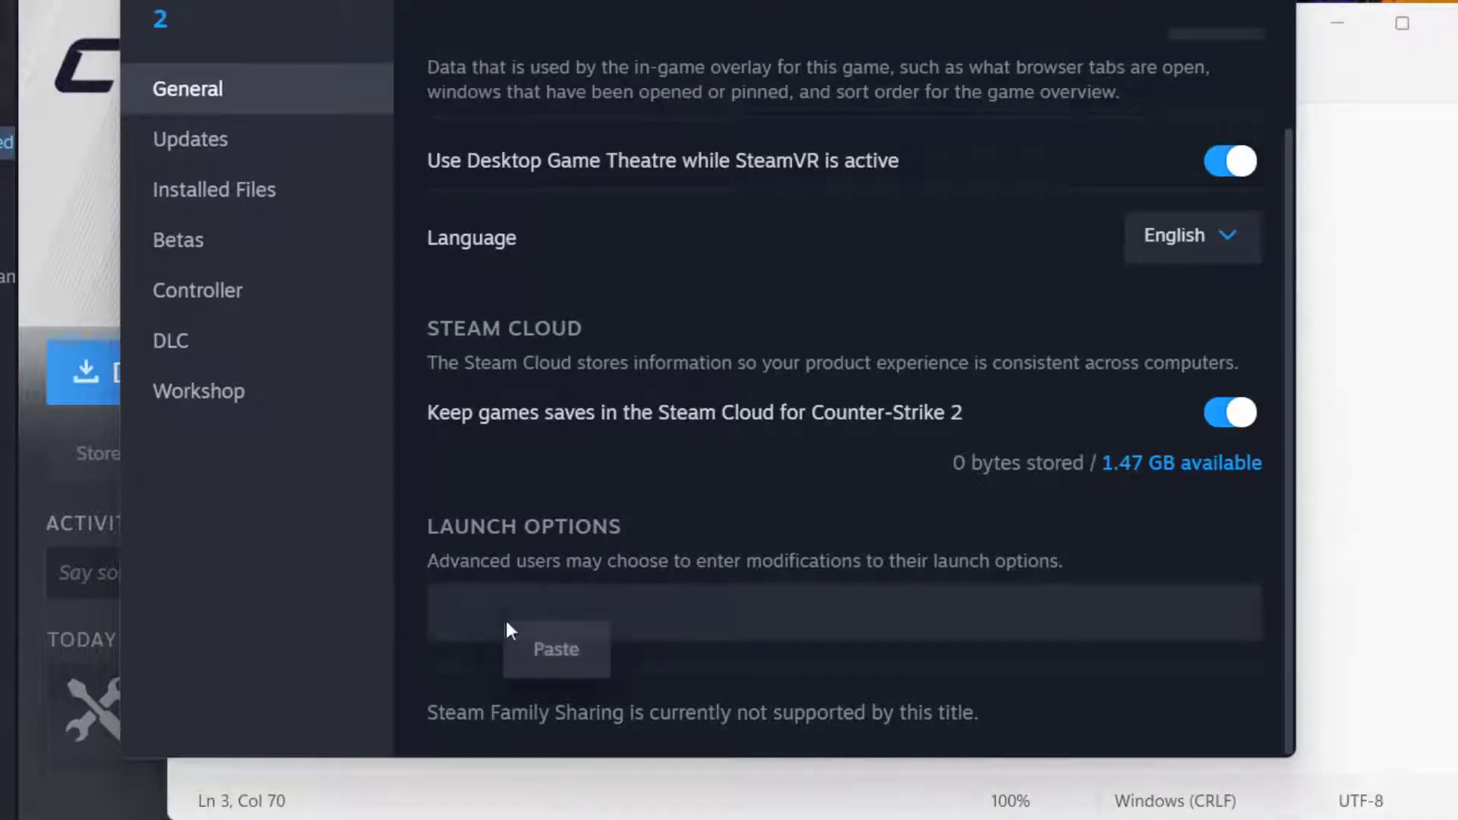
left_click(556, 650)
Step: Replace the game's launch options in Steam with -windowed -d3d11 from the Notepad note and return to the desktop
left_click(1397, 36)
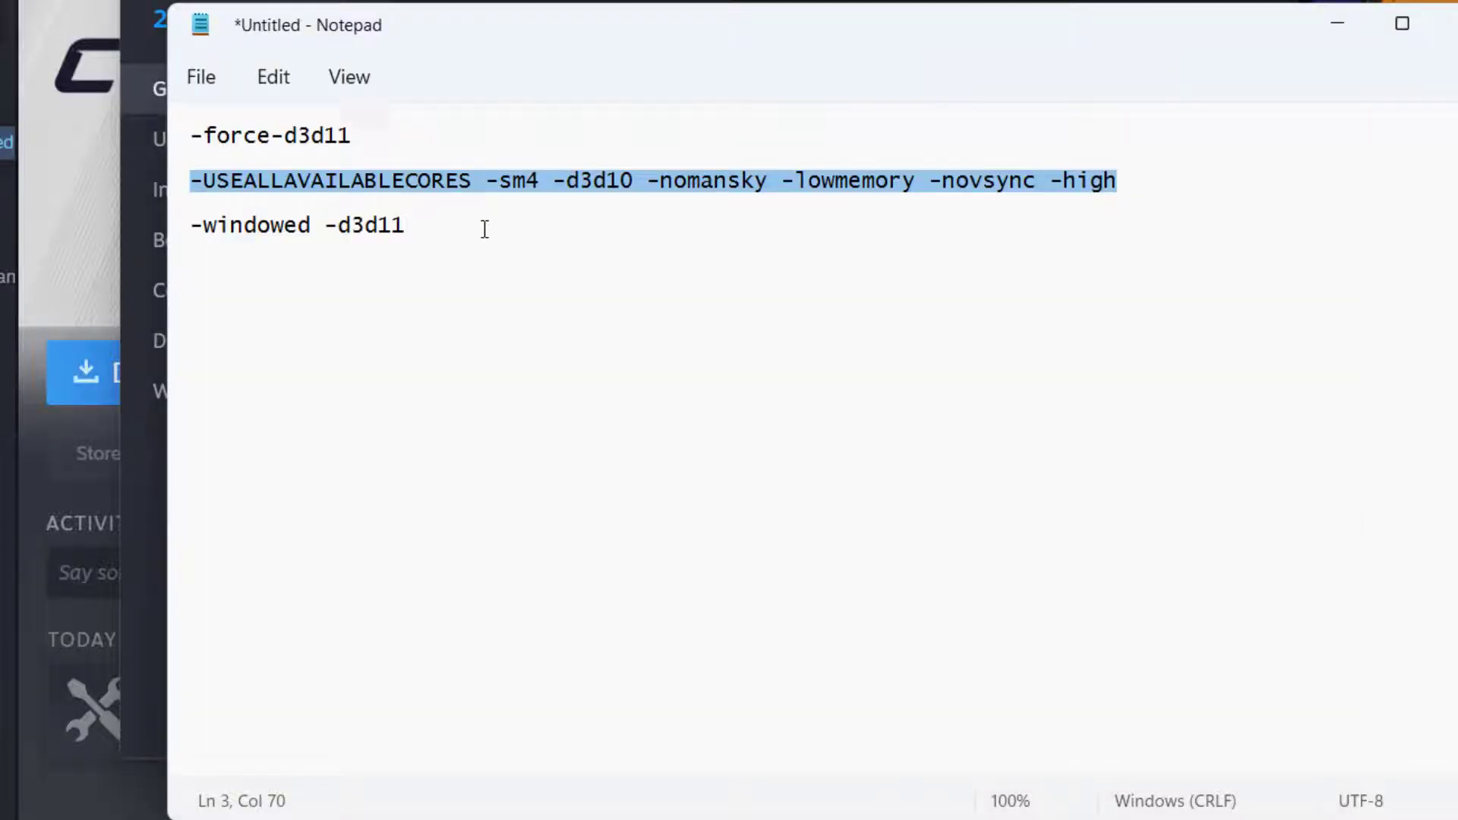
left_click_drag(482, 228, 212, 232)
right_click(214, 231)
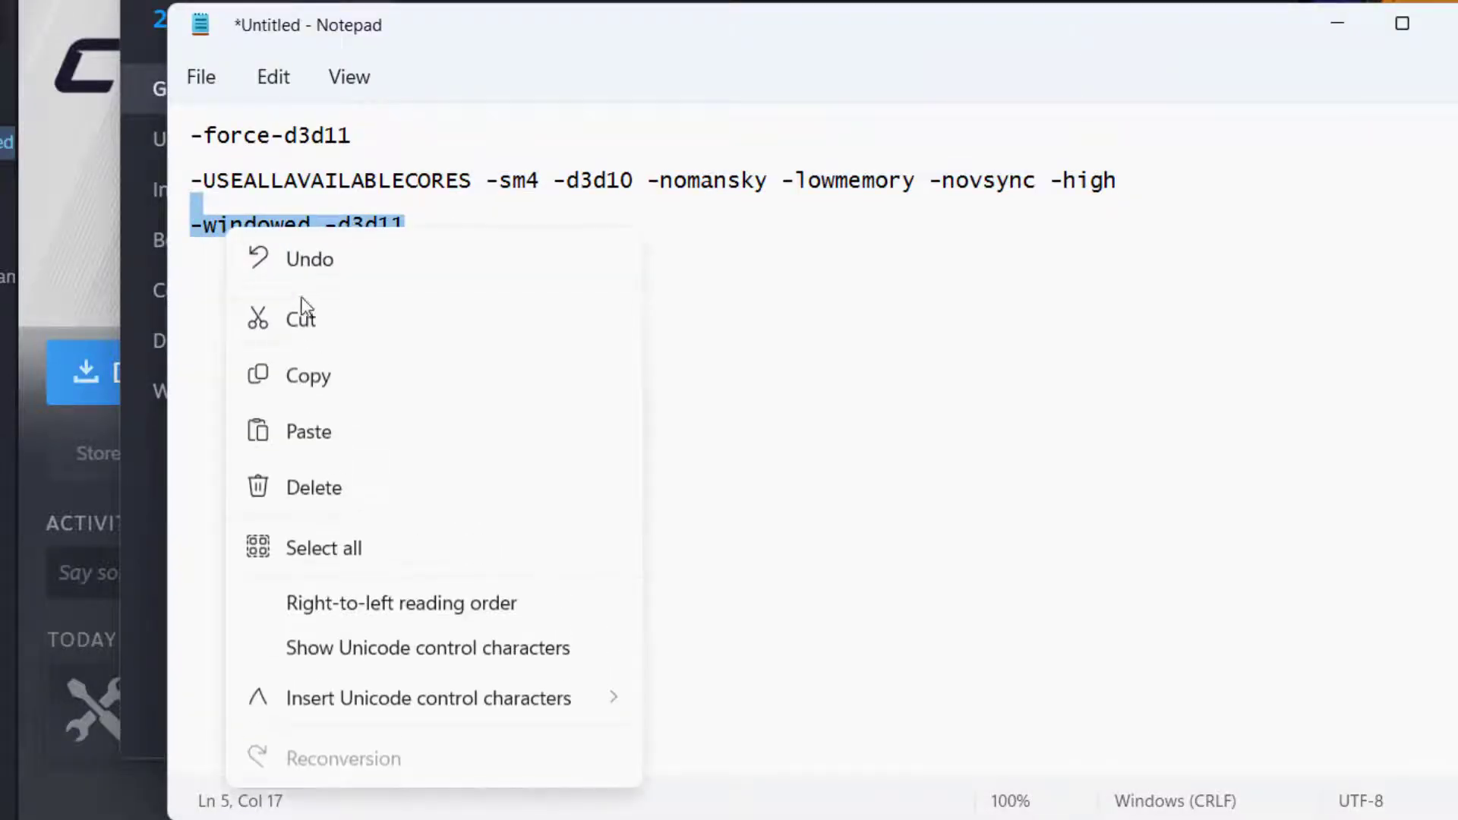
left_click(275, 374)
key("alt+Tab")
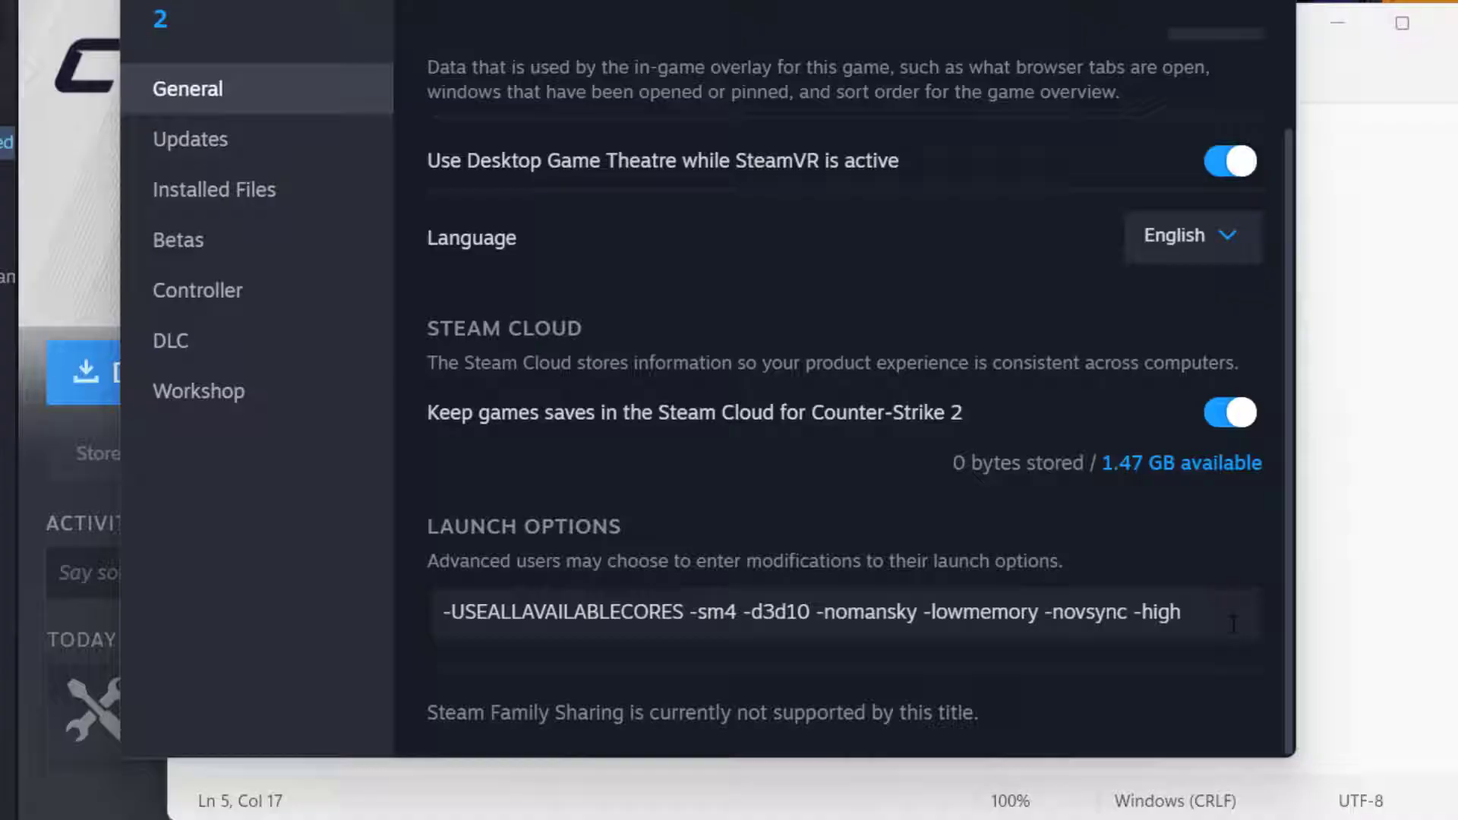
left_click_drag(1233, 624, 448, 612)
key("BackSpace")
right_click(486, 614)
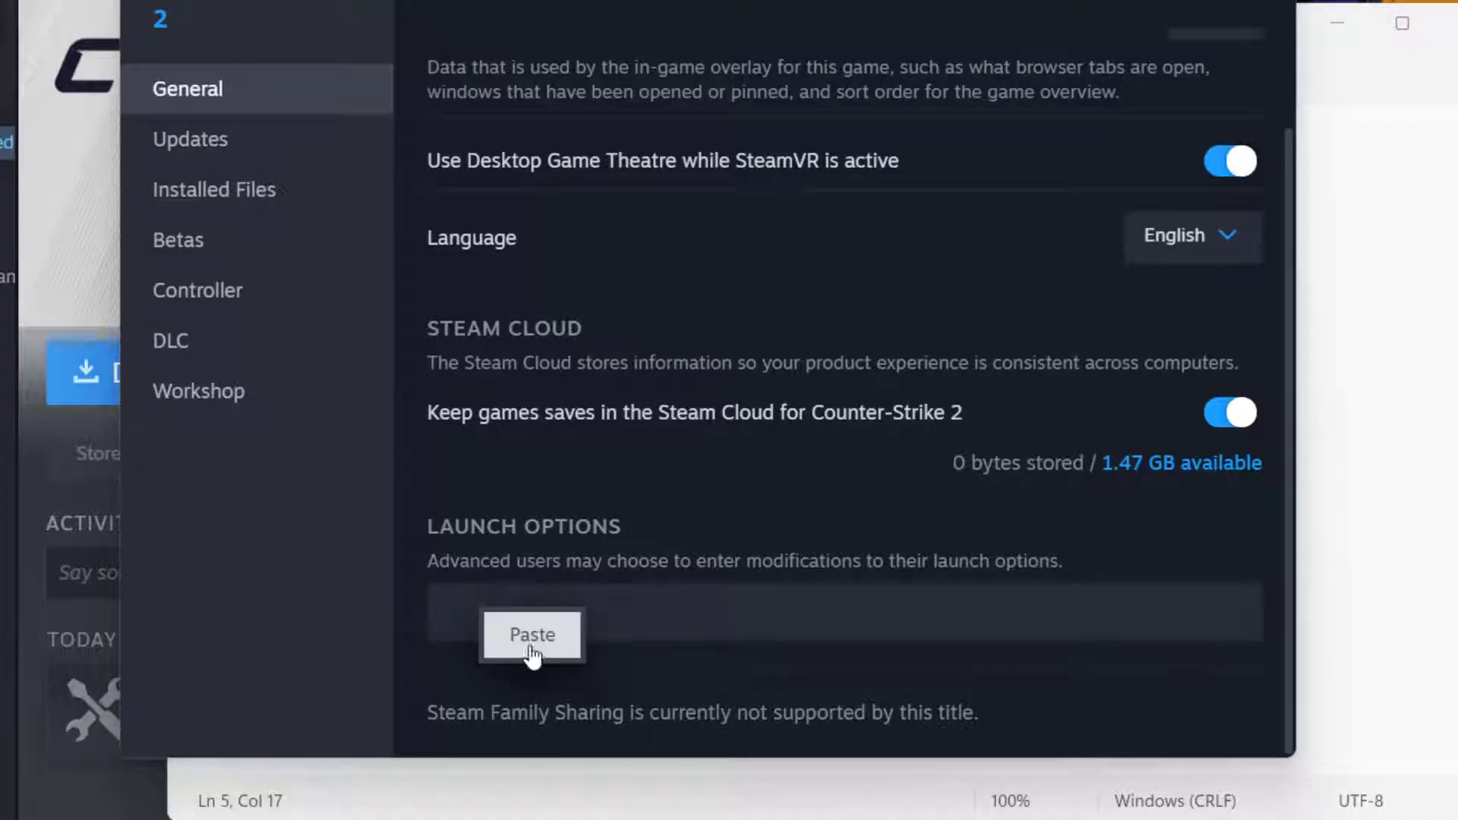
left_click(531, 638)
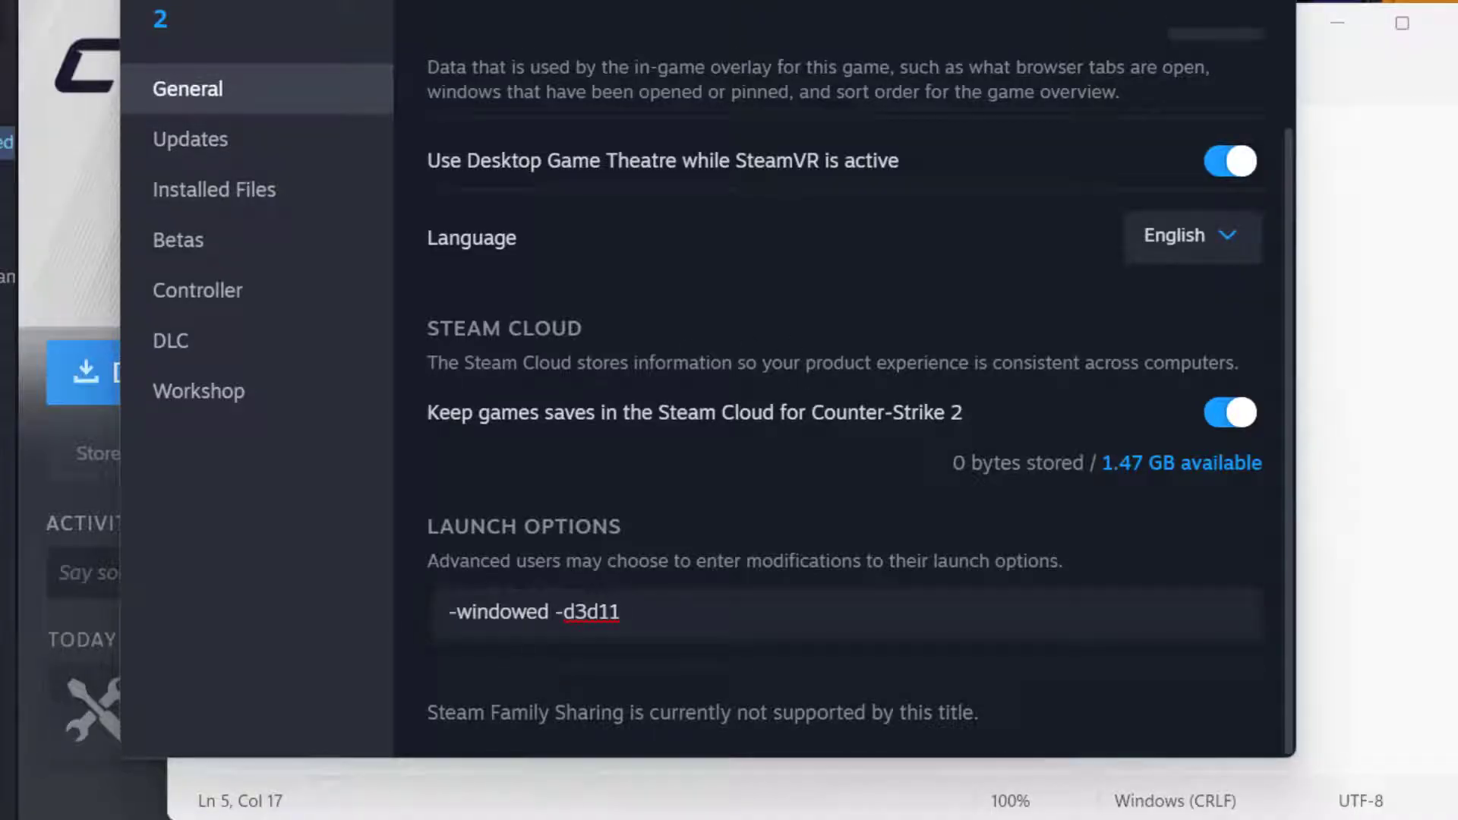
key("alt+Tab")
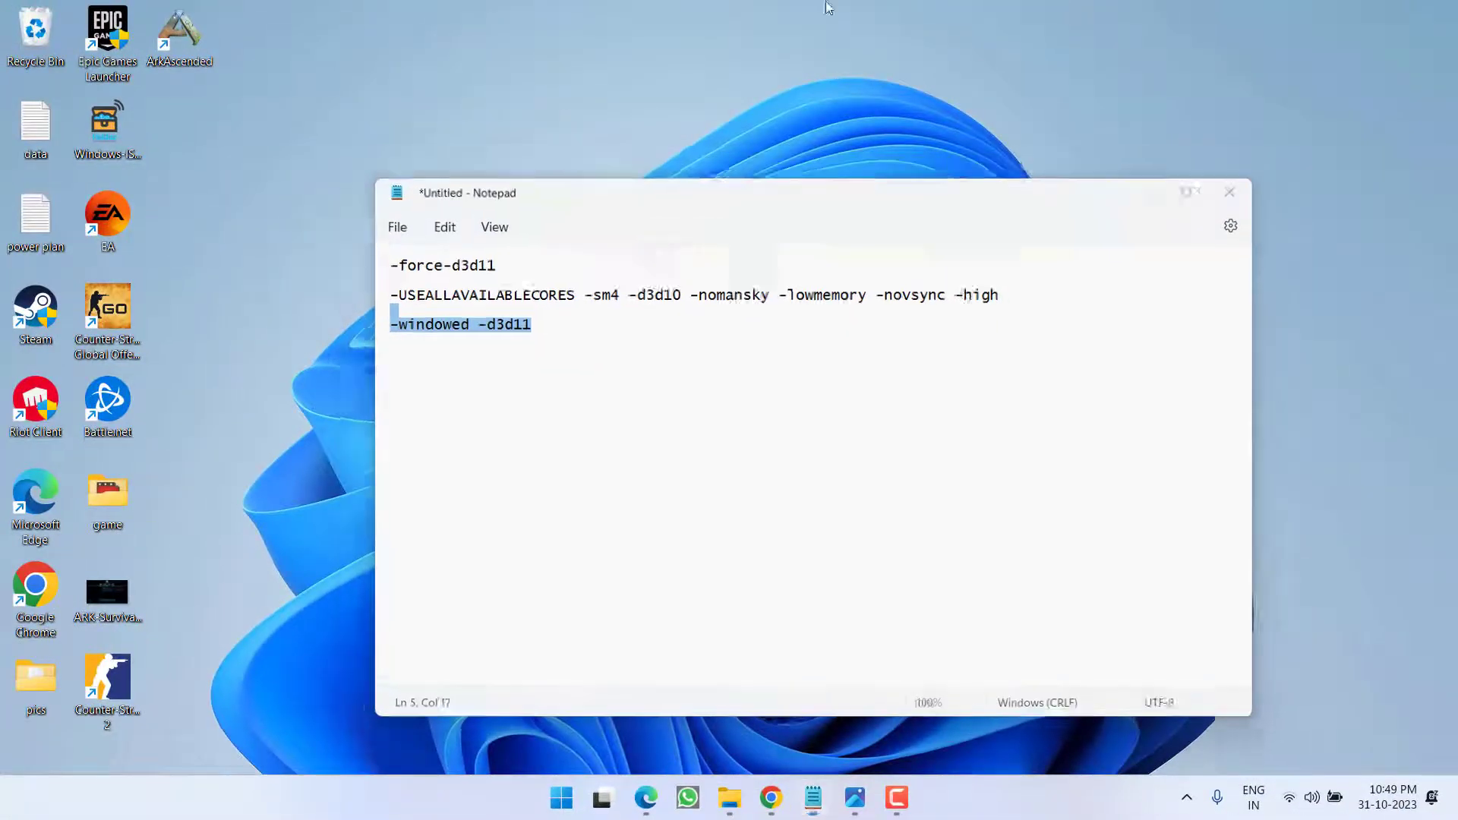
key("super+d")
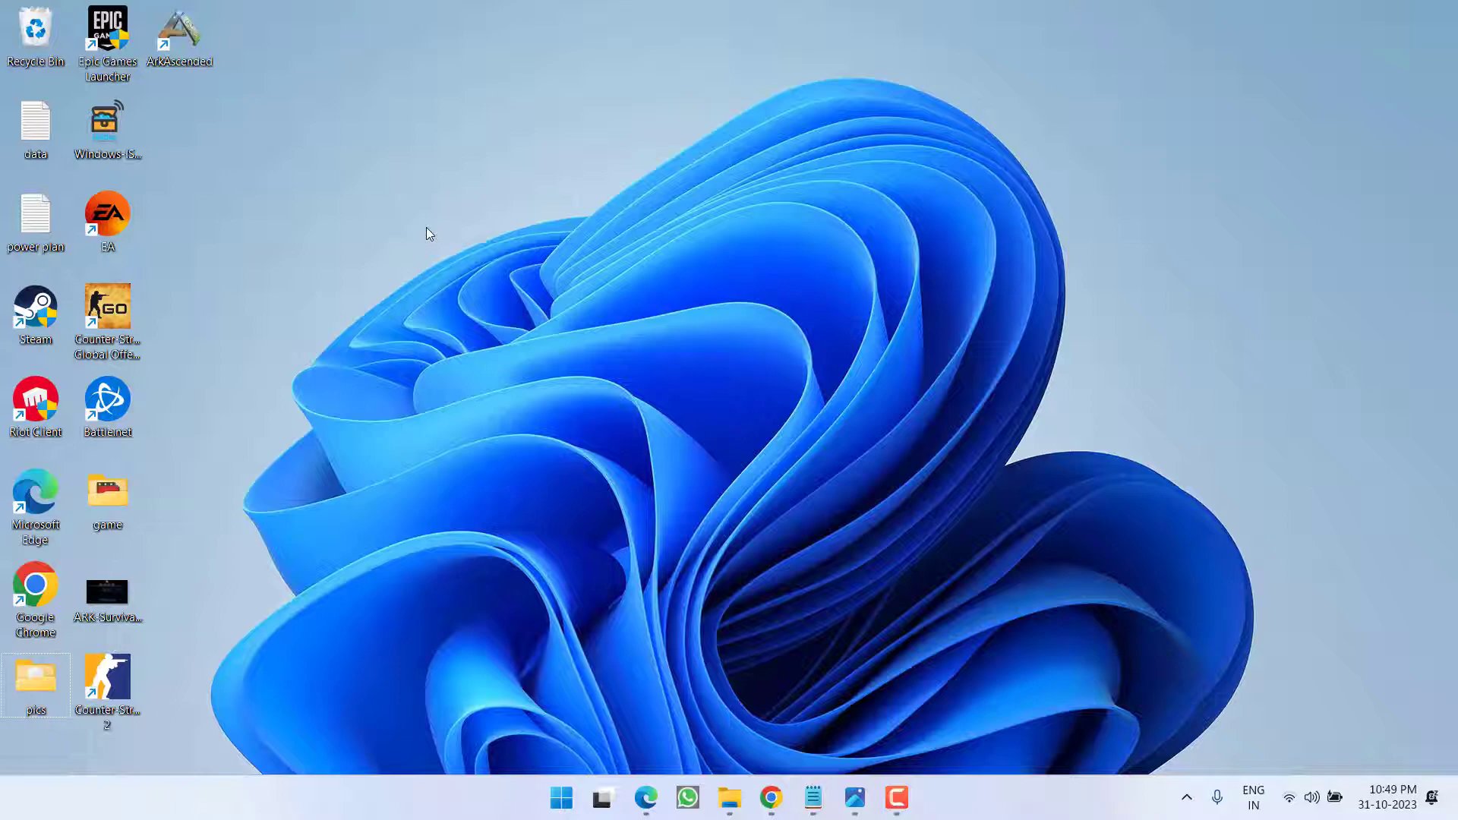
Step: Launch ArkAscended from the desktop and set Advanced Graphics to Medium in the game's video settings
double_click(201, 27)
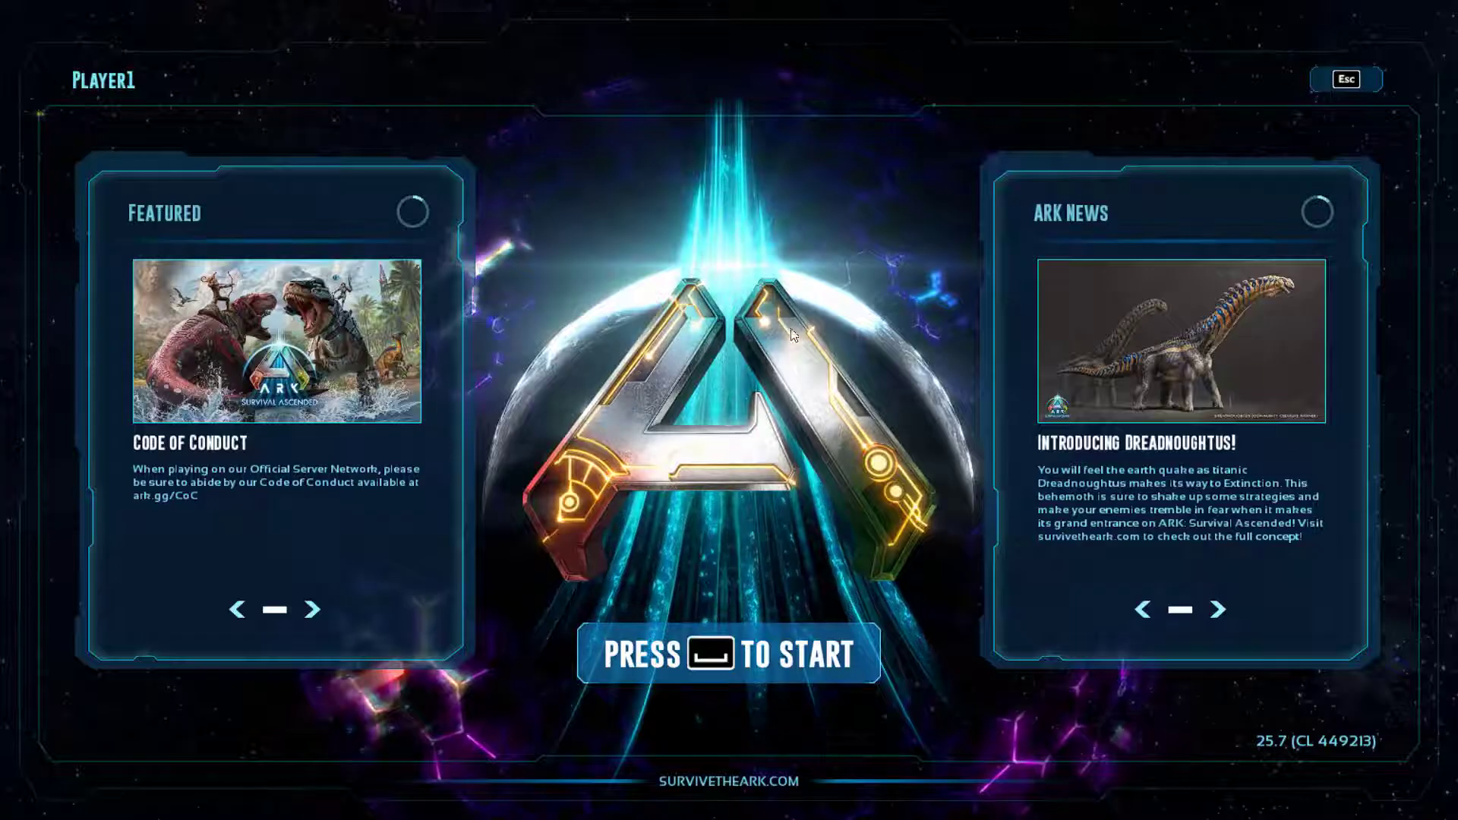
left_click(1340, 80)
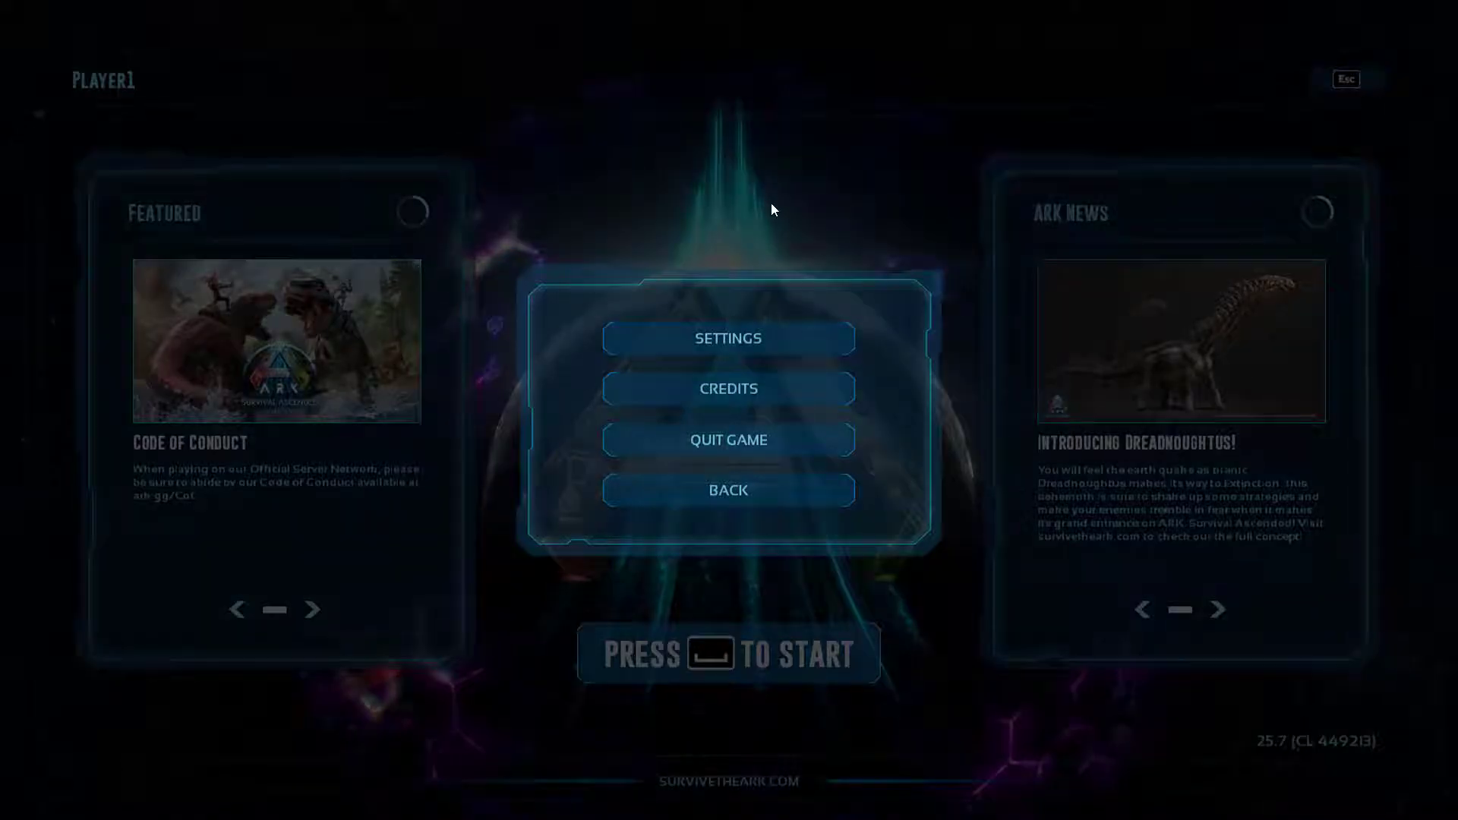
left_click(743, 339)
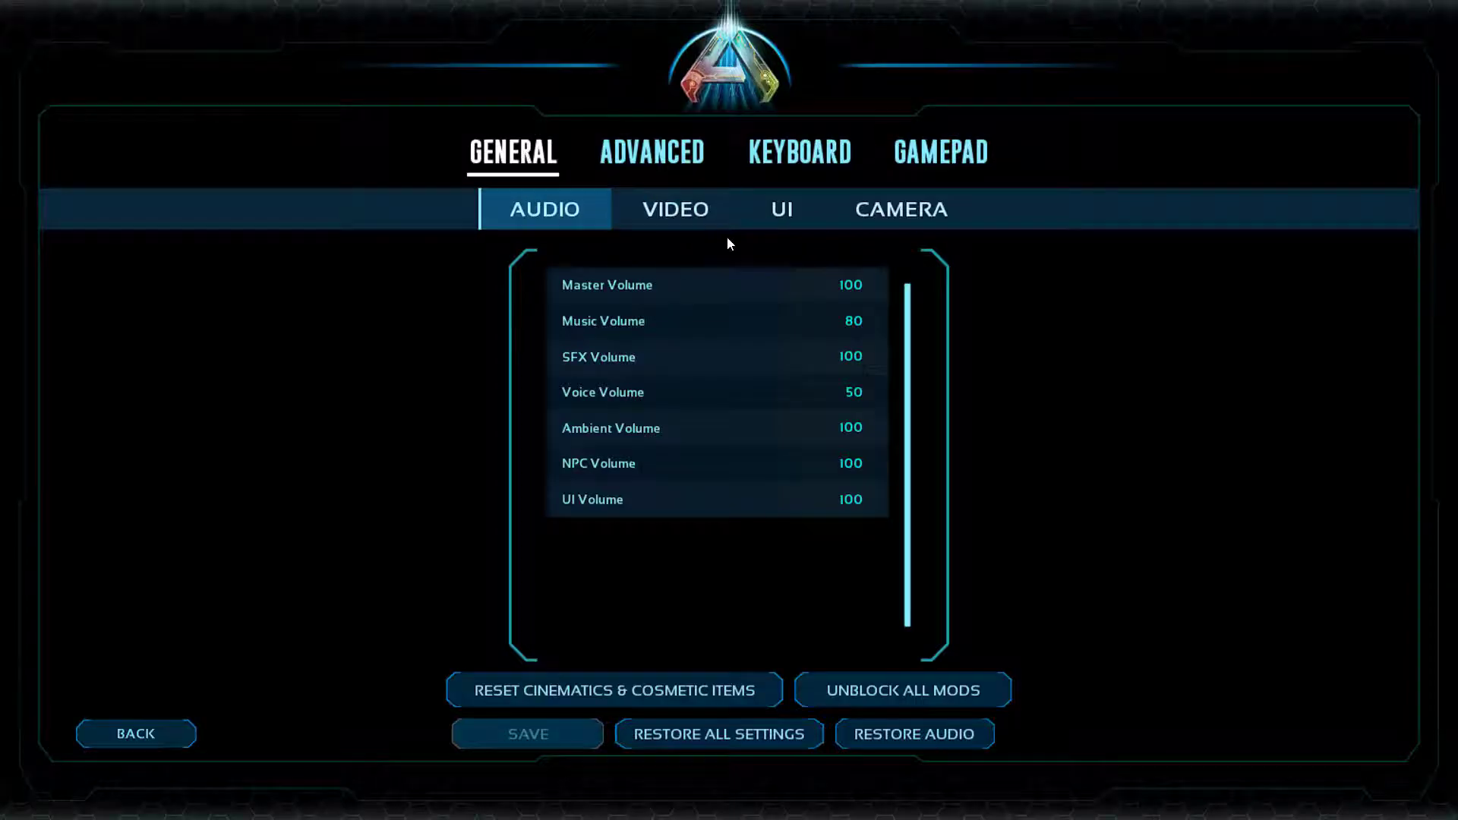
left_click(689, 208)
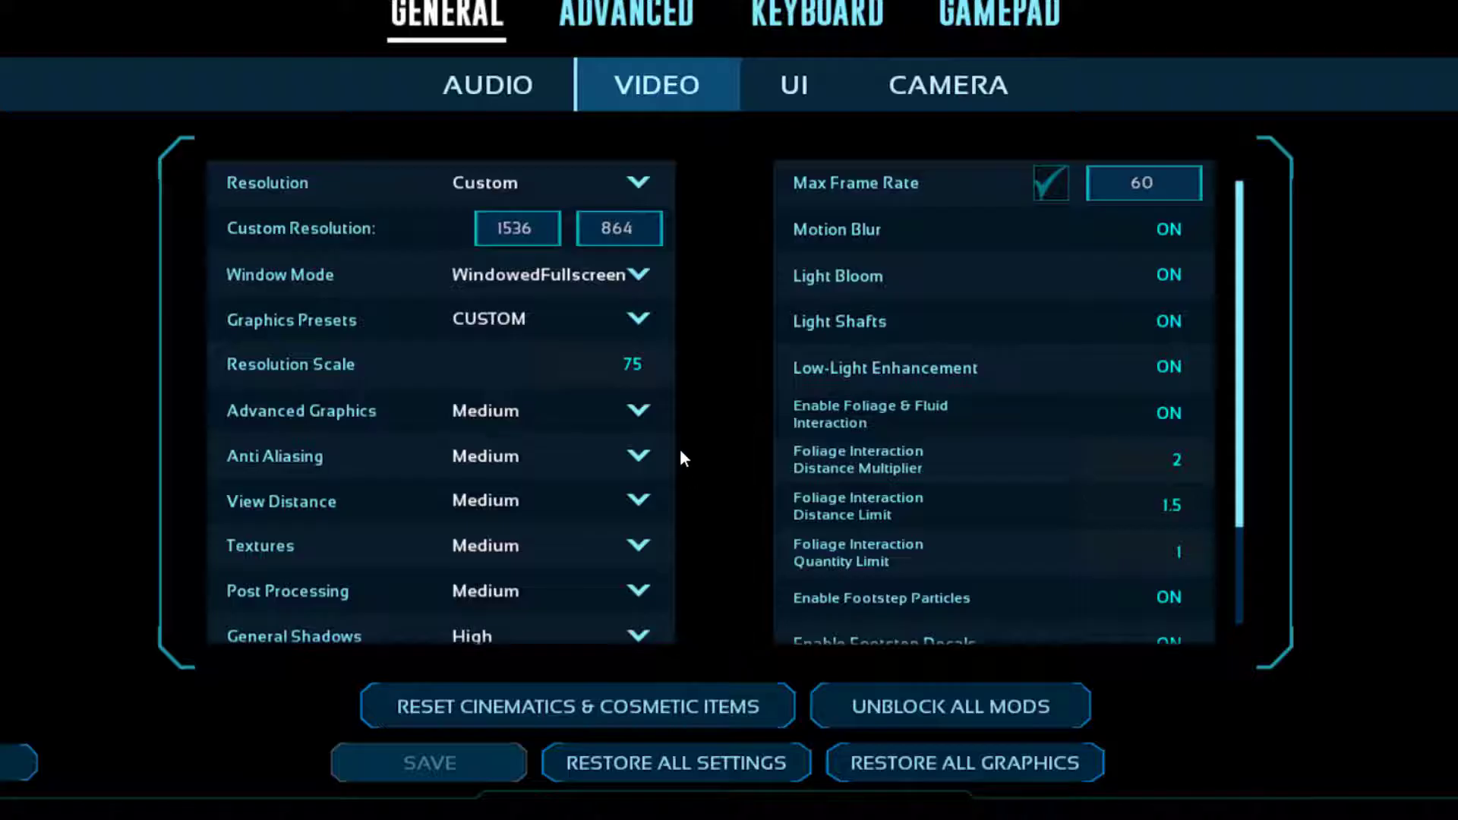
left_click(472, 422)
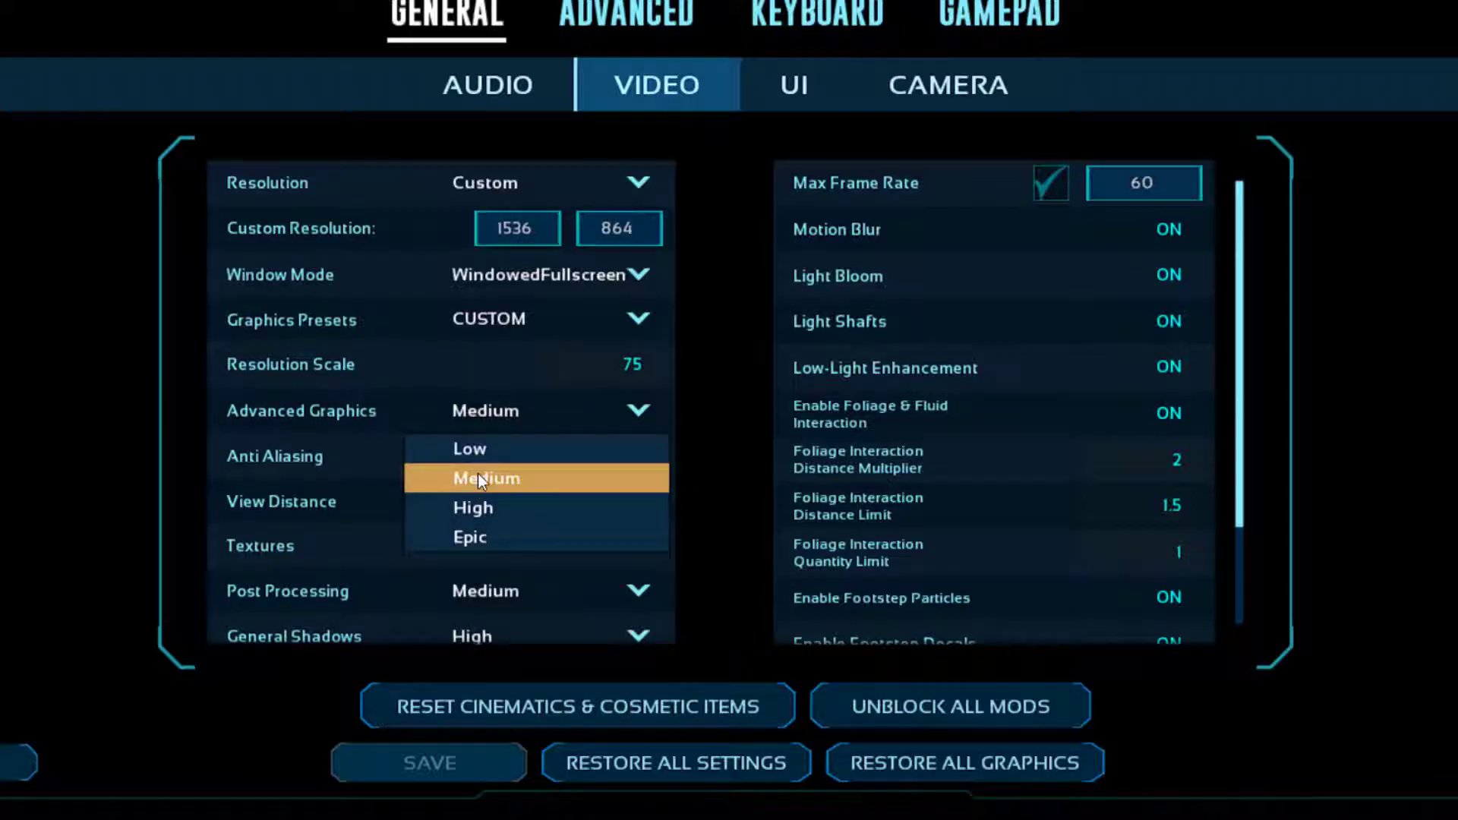
left_click(476, 475)
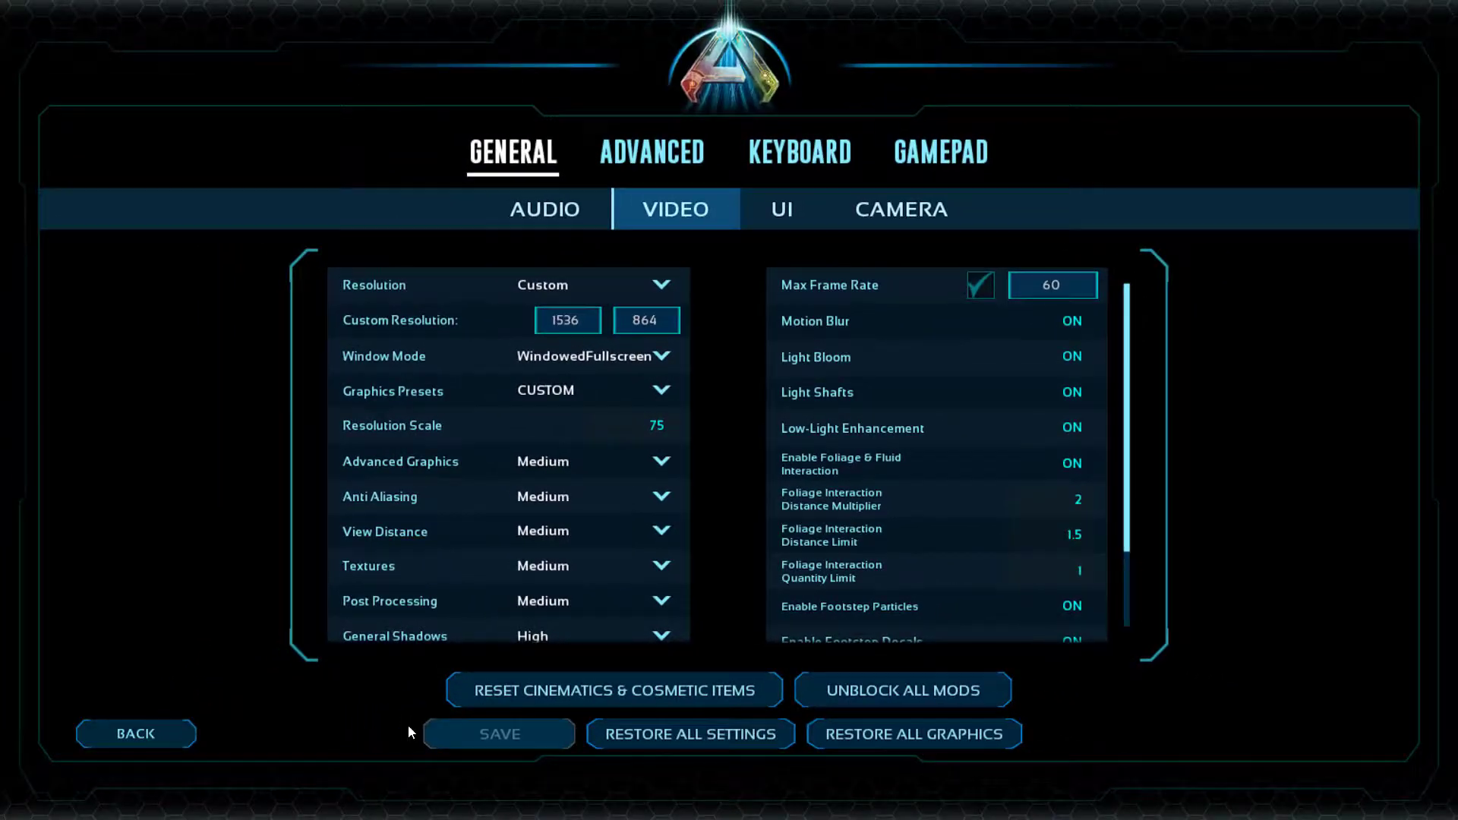
Step: Leave the video settings and quit ARK to the desktop
left_click(136, 734)
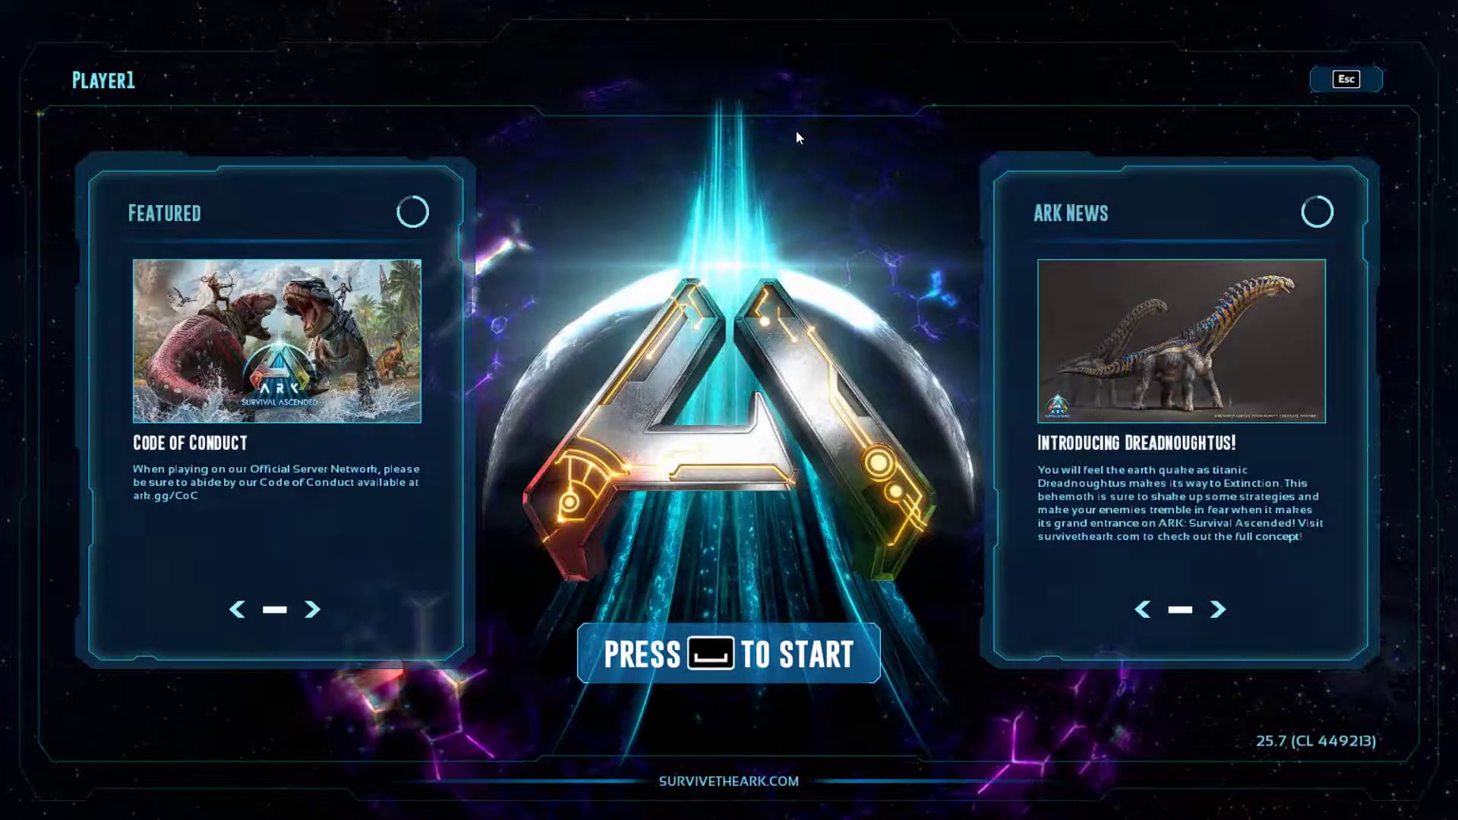
left_click(1346, 79)
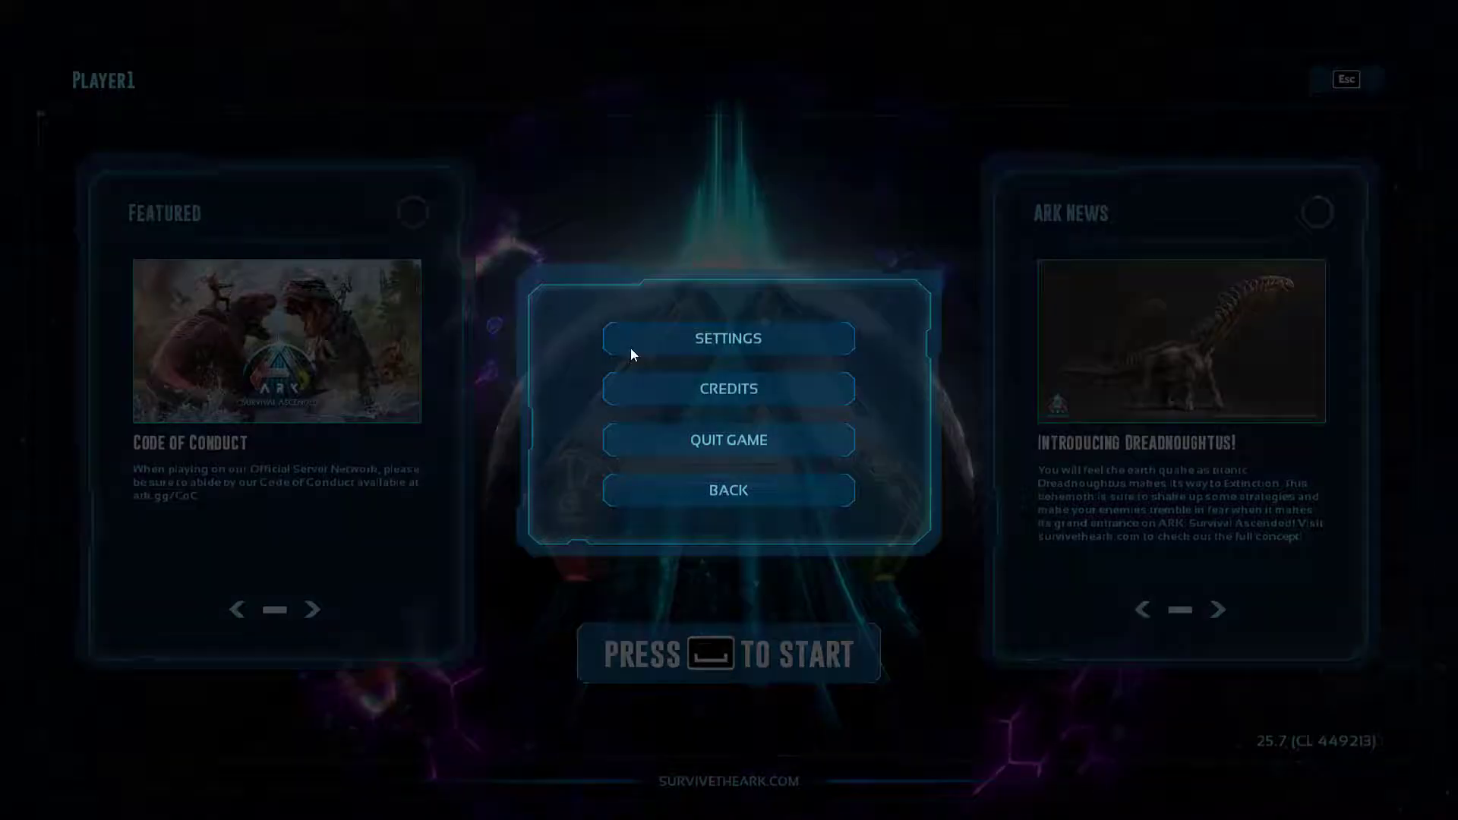
left_click(746, 448)
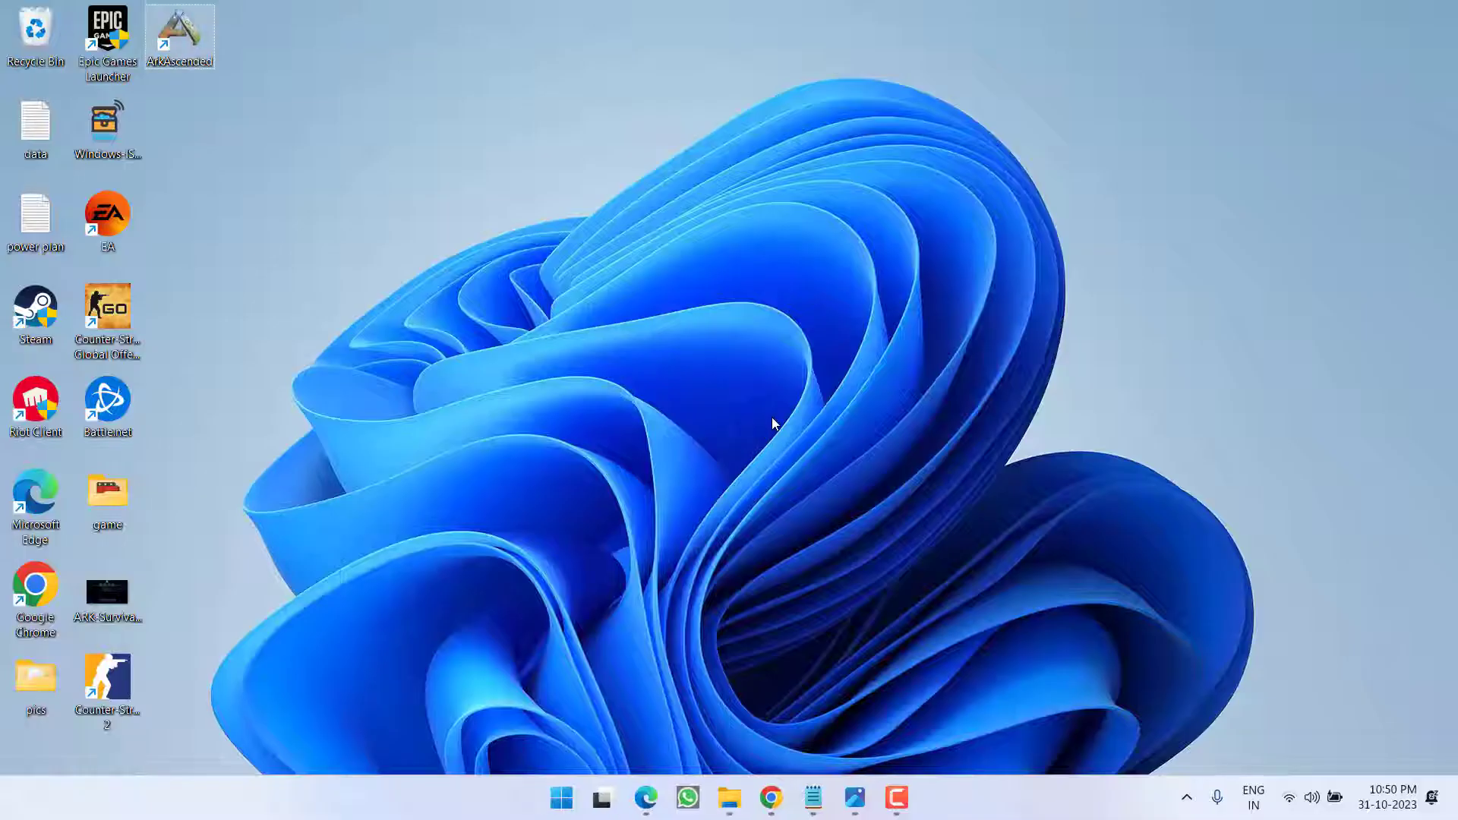
Step: View the ARK-Survival-Ascended-Video-Settings-2.jpg reference image of the RTX options and close it
left_click(854, 797)
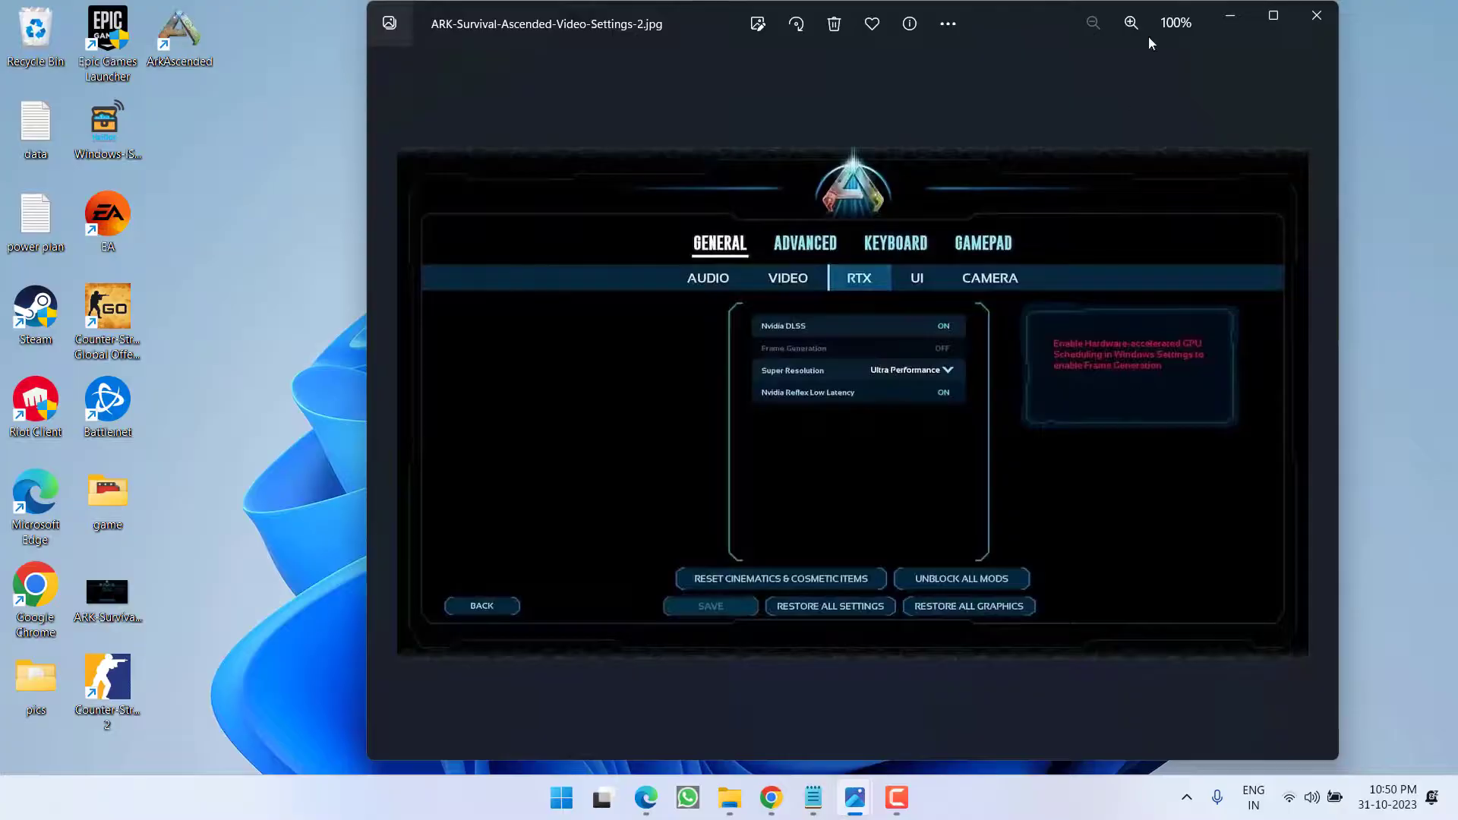
left_click(1315, 16)
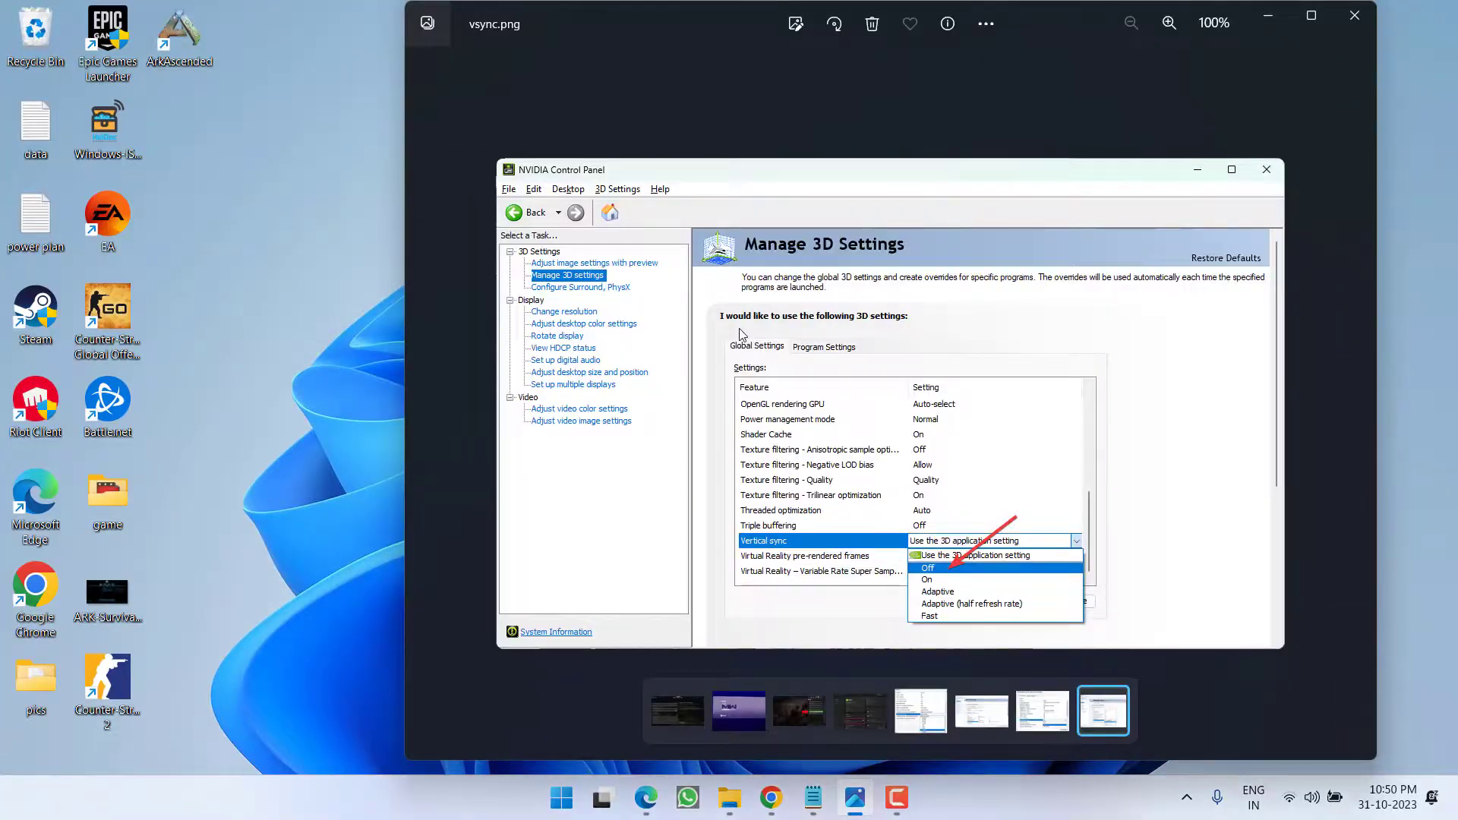